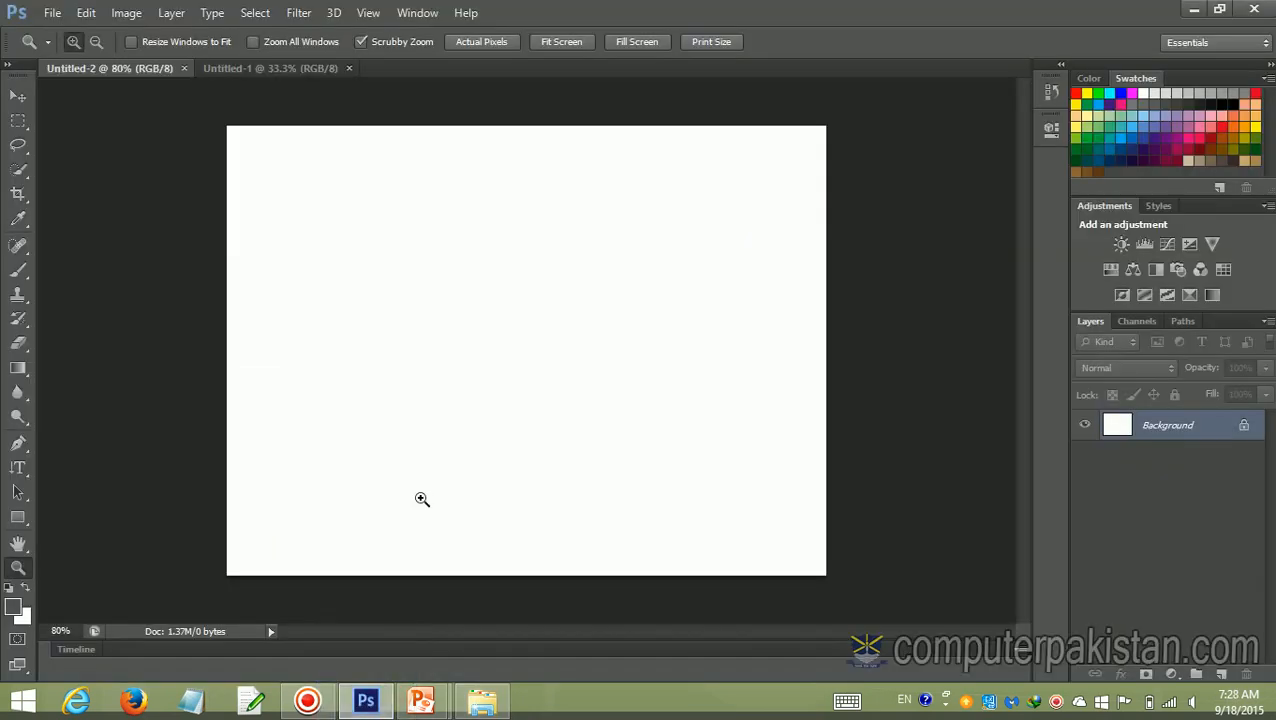
# Start opening an image file and browse to the Tutorials folder on the Media (D:) drive.
pyautogui.click(52, 14)
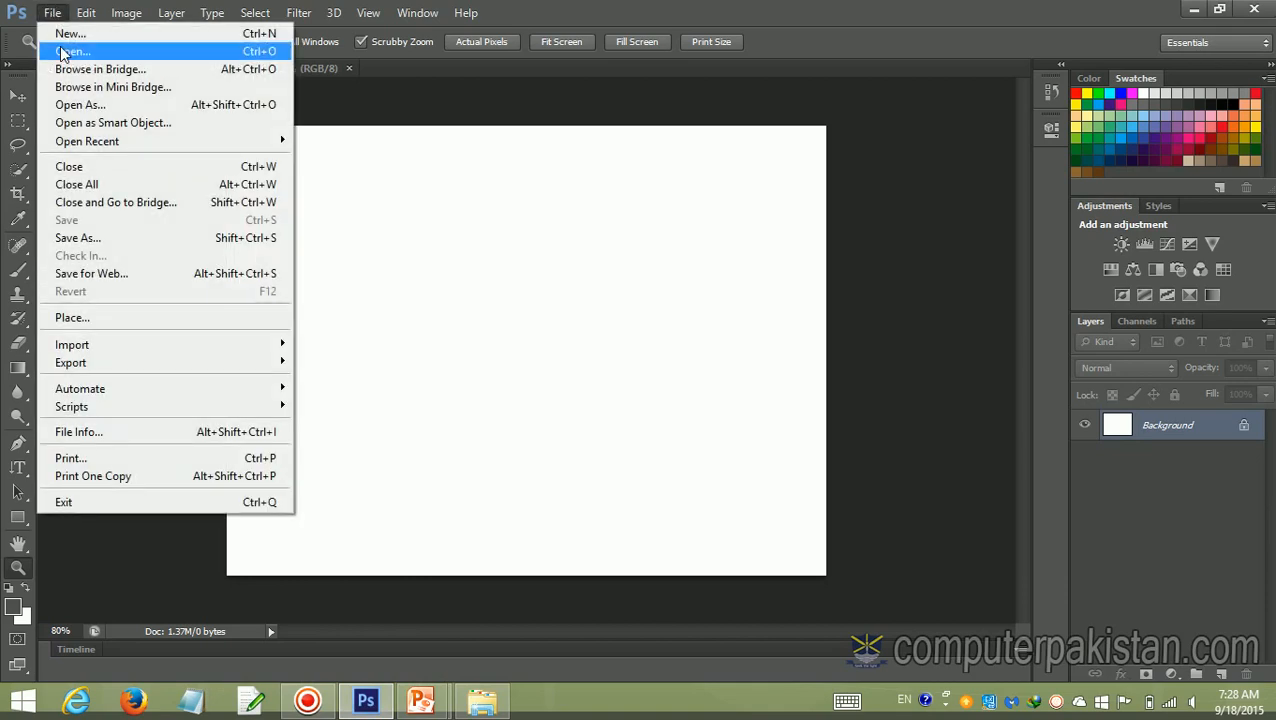
pyautogui.click(63, 55)
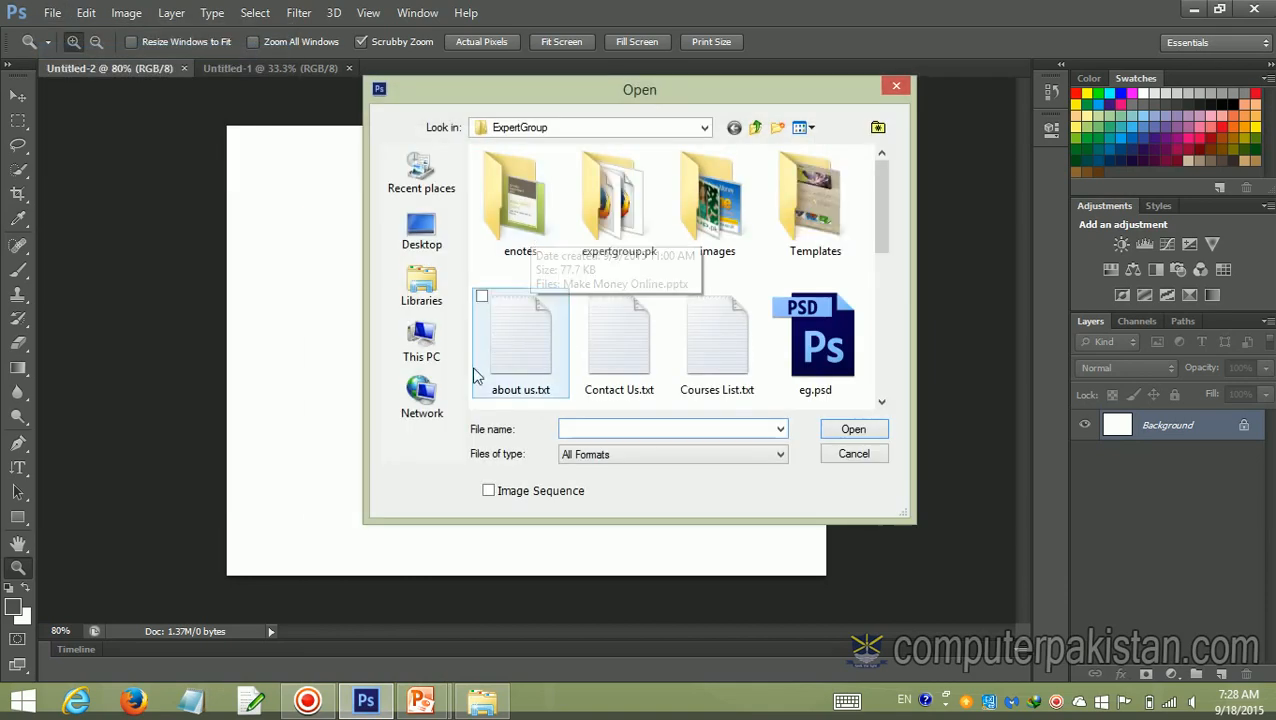
pyautogui.click(436, 354)
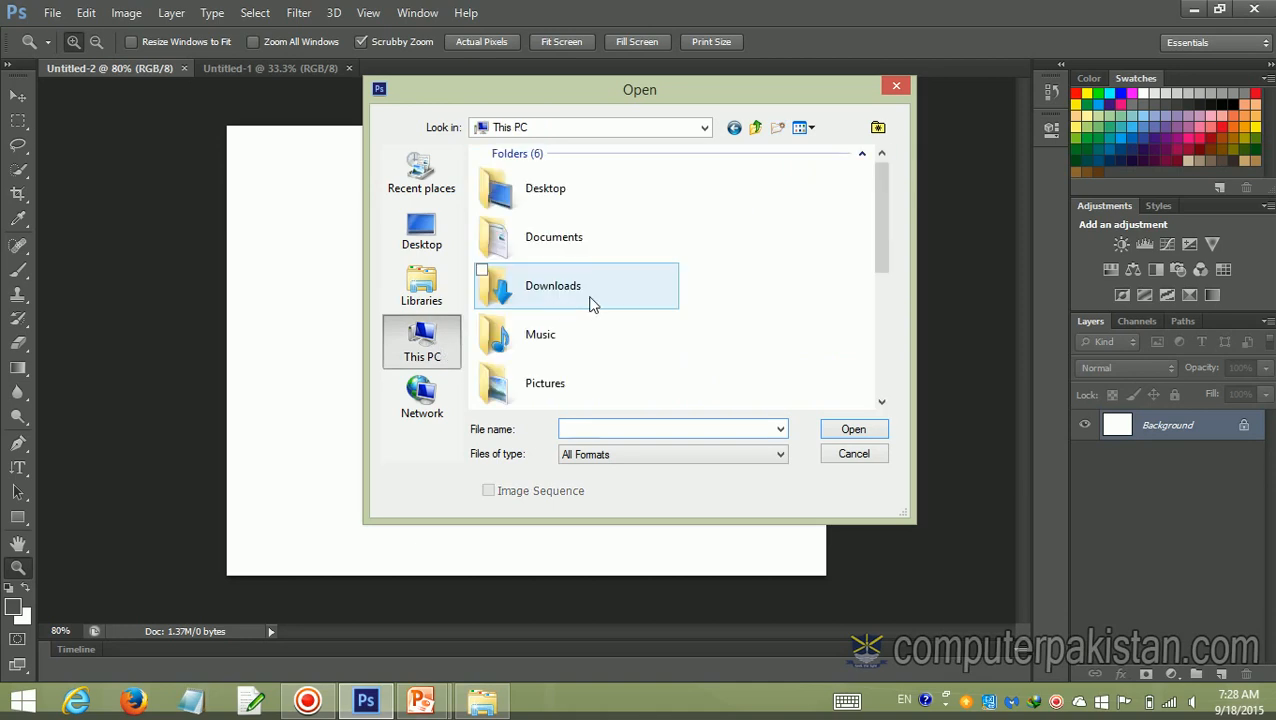
pyautogui.scroll(-5, 590, 303)
pyautogui.scroll(3, 598, 305)
pyautogui.scroll(-3, 570, 375)
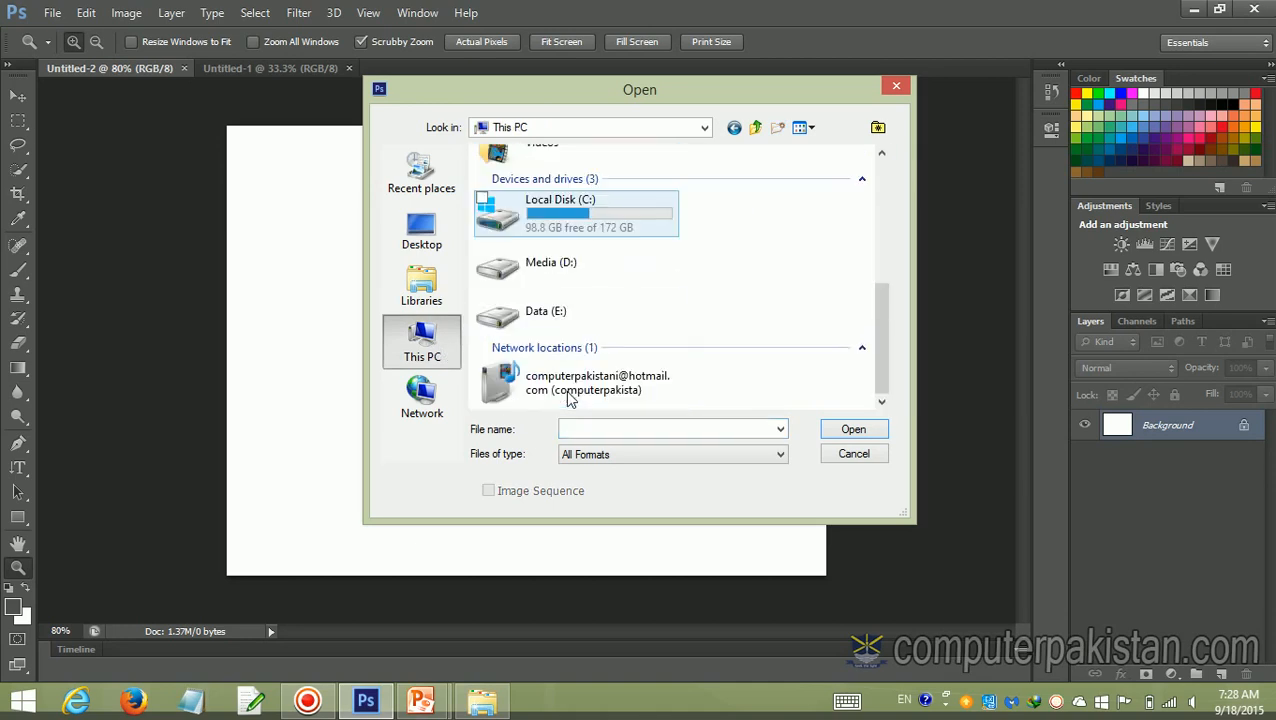
pyautogui.doubleClick(592, 272)
pyautogui.click(618, 383)
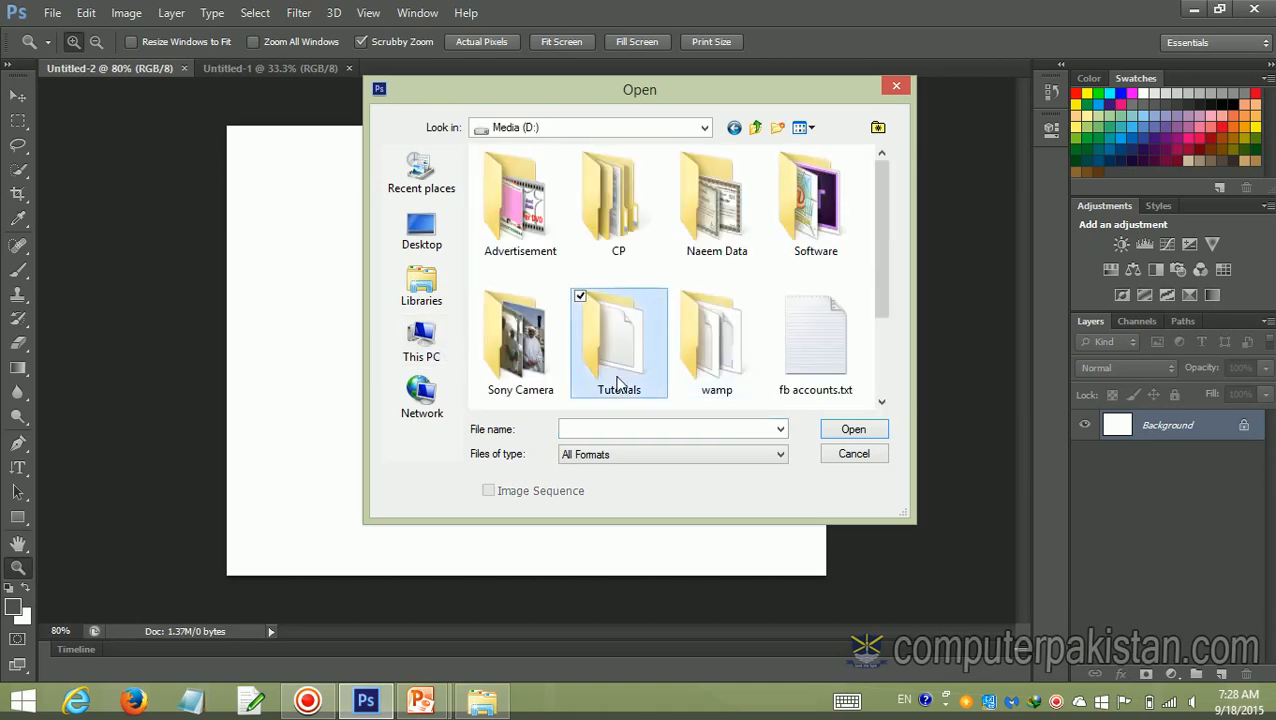
pyautogui.doubleClick(618, 383)
# Open Ayesha-Omar-Pakistani-Girls-Wallpapers-Free.jpg from the Models folder inside the Photoshop CS6 tutorial folder.
pyautogui.doubleClick(522, 211)
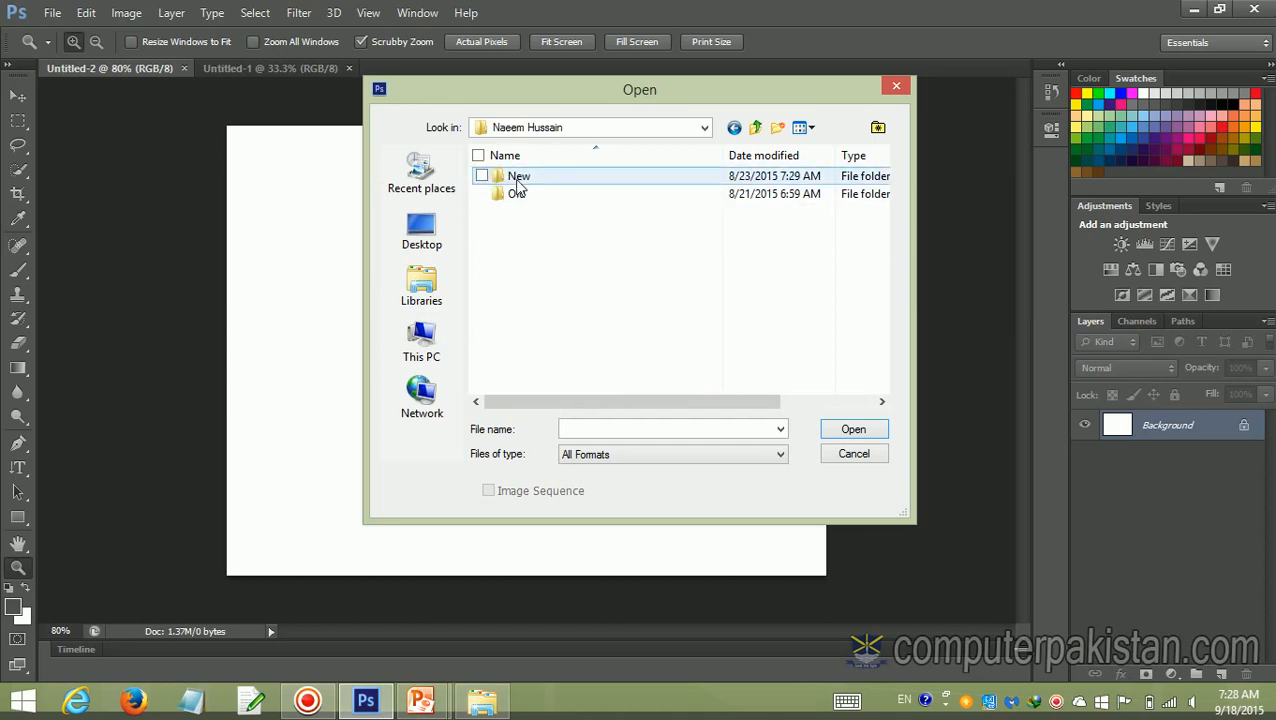
pyautogui.doubleClick(517, 182)
pyautogui.doubleClick(520, 194)
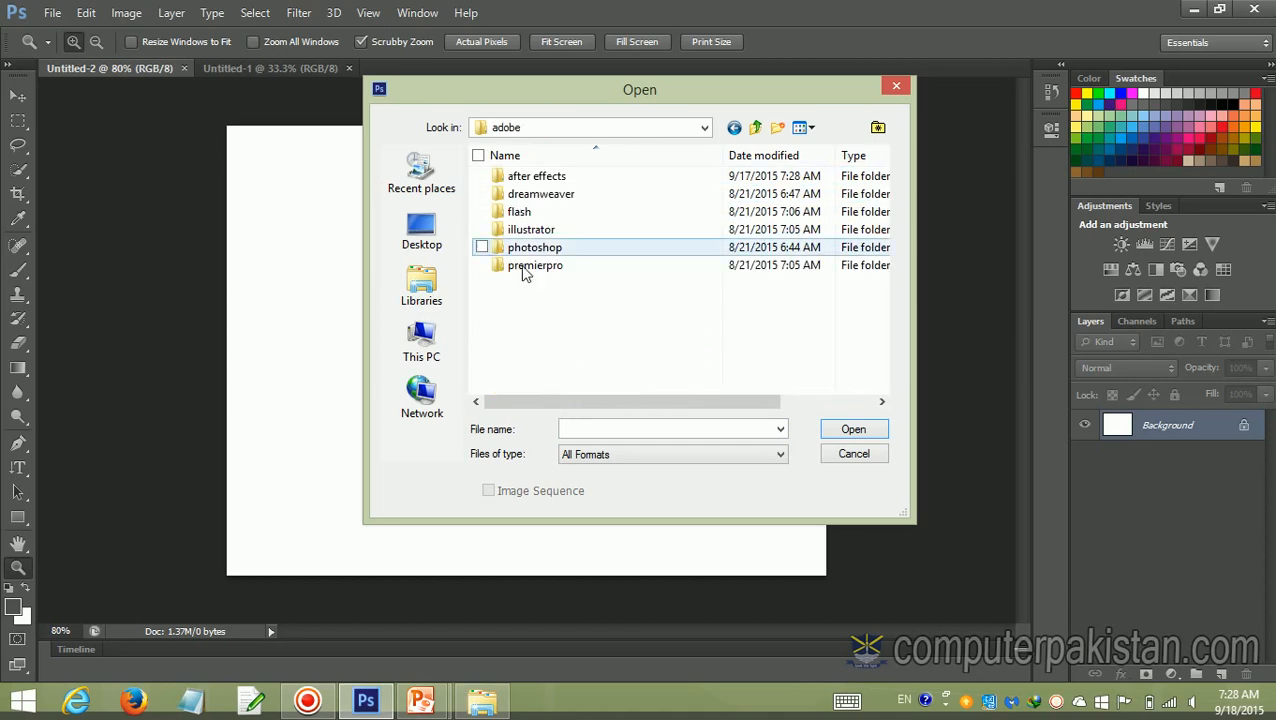
pyautogui.doubleClick(528, 248)
pyautogui.doubleClick(542, 194)
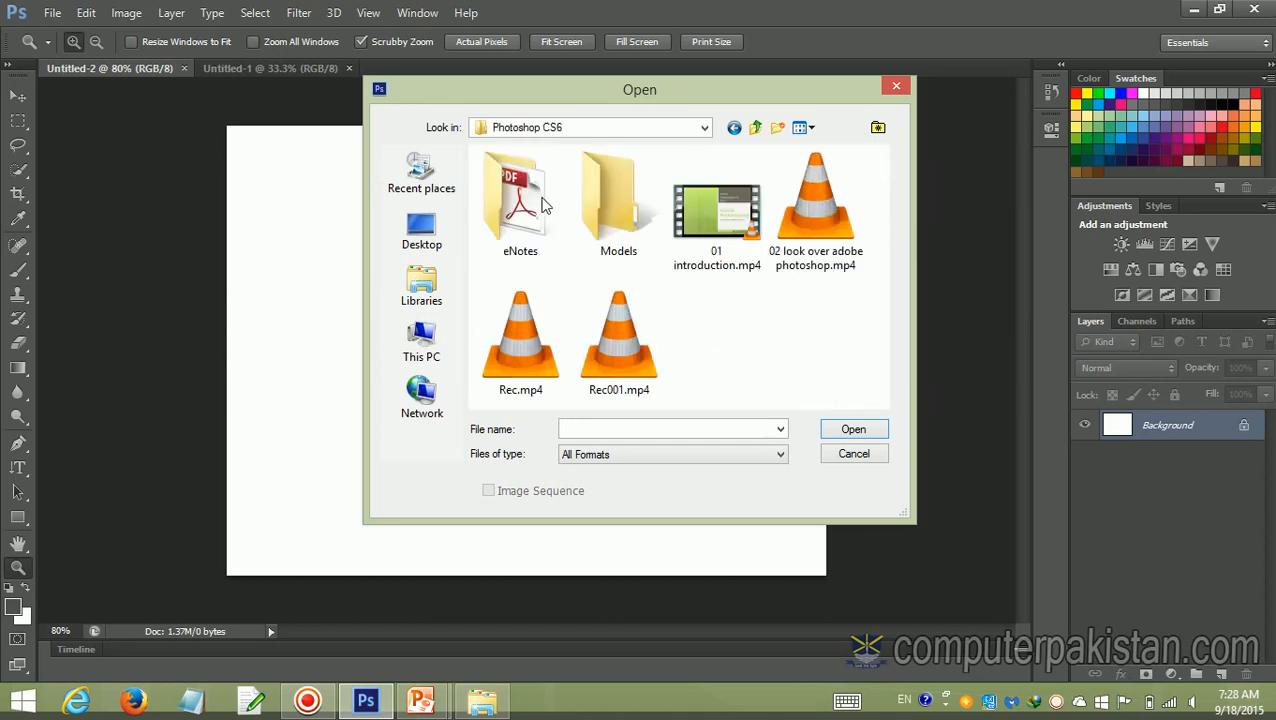
pyautogui.click(617, 232)
pyautogui.doubleClick(617, 232)
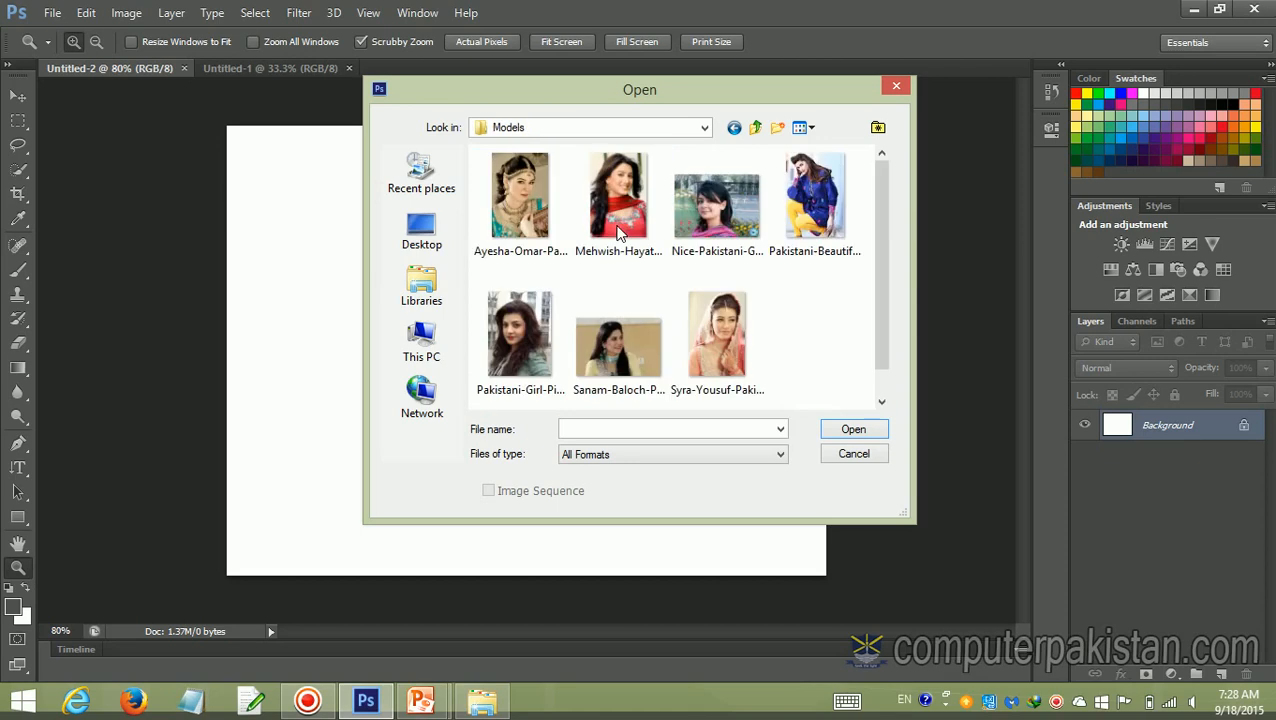
pyautogui.click(520, 205)
pyautogui.click(853, 430)
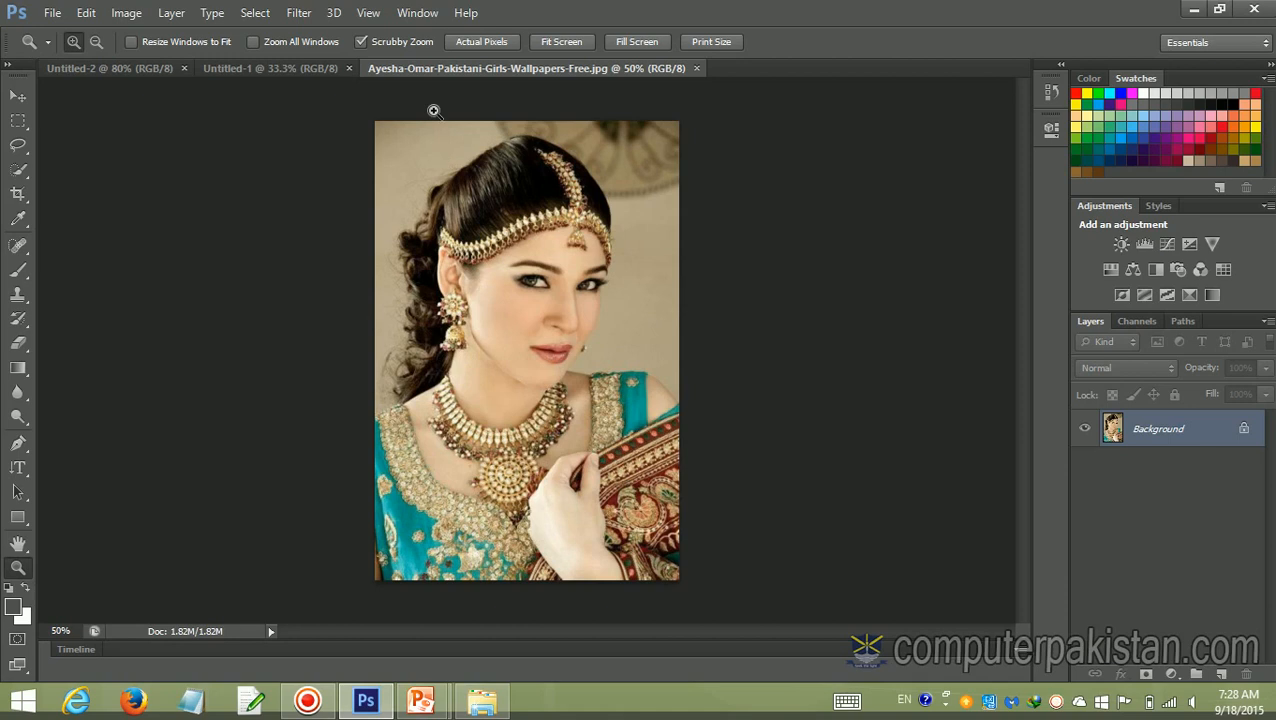
# Open Mehwish-Hayat-Pakistani-Girls-Wallpapers.jpg from the Models folder as a separate document.
pyautogui.click(52, 13)
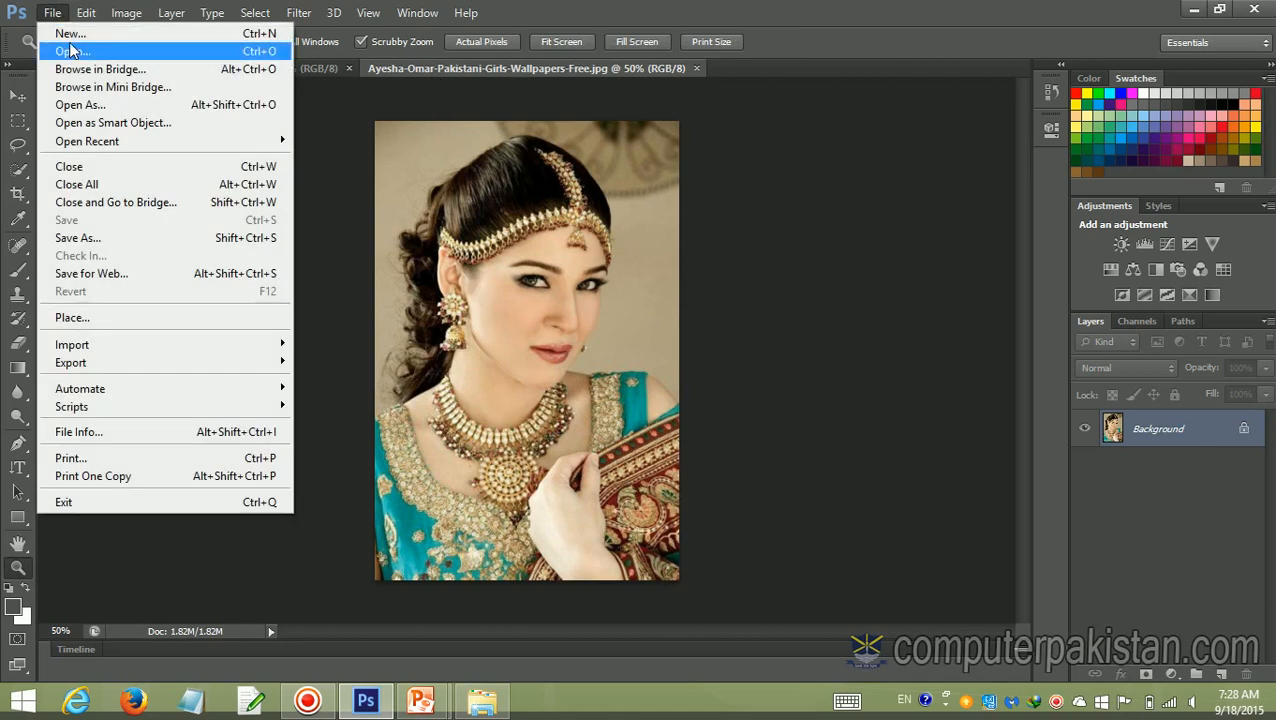
pyautogui.click(73, 52)
pyautogui.click(618, 200)
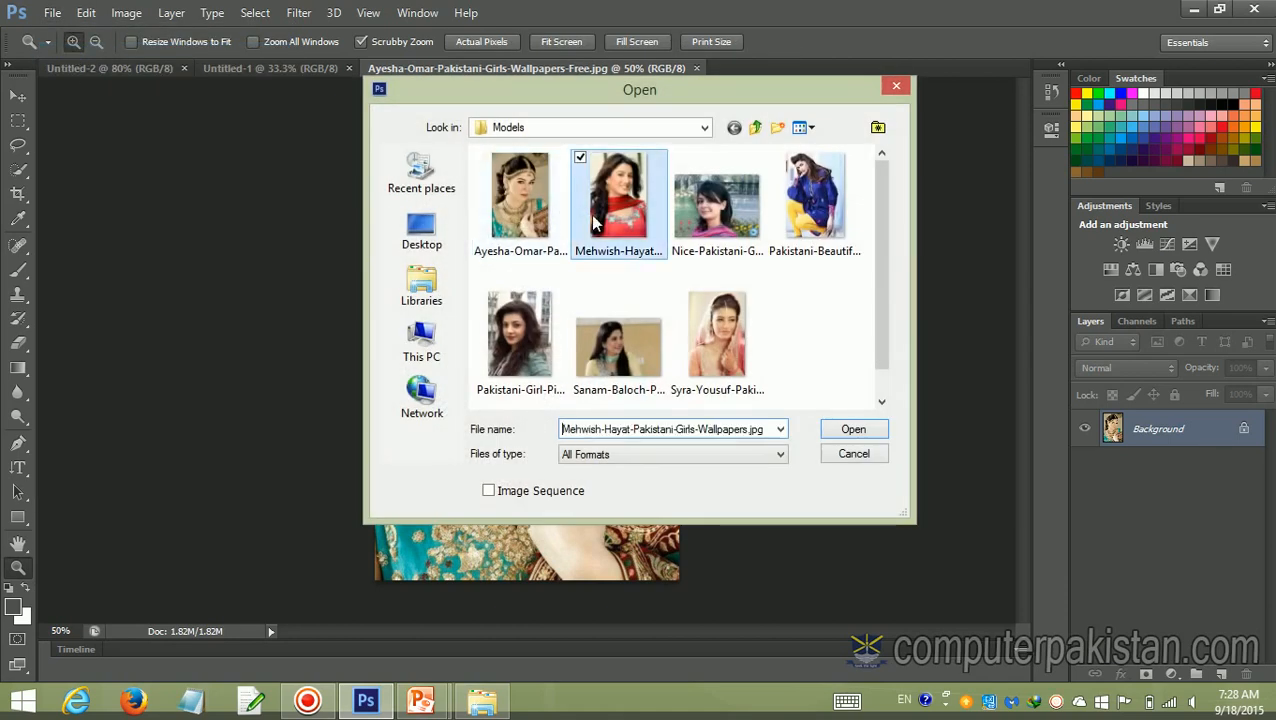
pyautogui.click(848, 429)
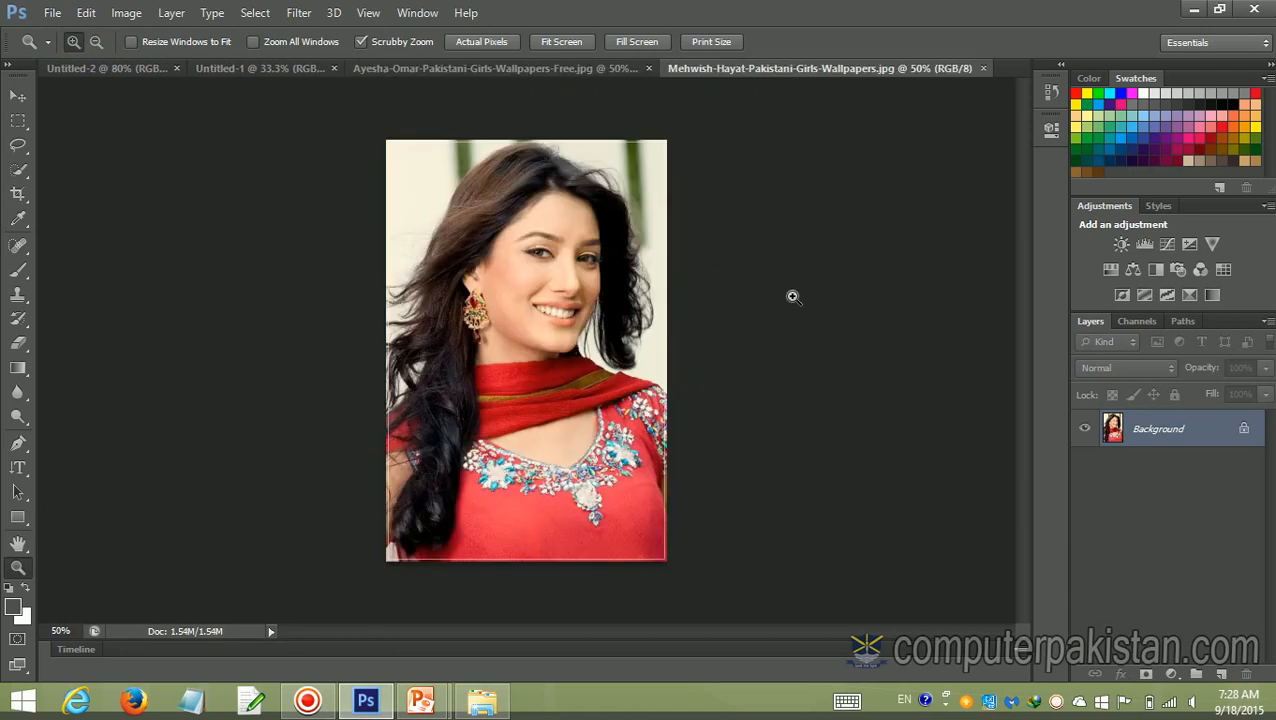
# Look over the two opened photos, examining the Mehwish-Hayat image at 66.7% zoom.
pyautogui.click(752, 80)
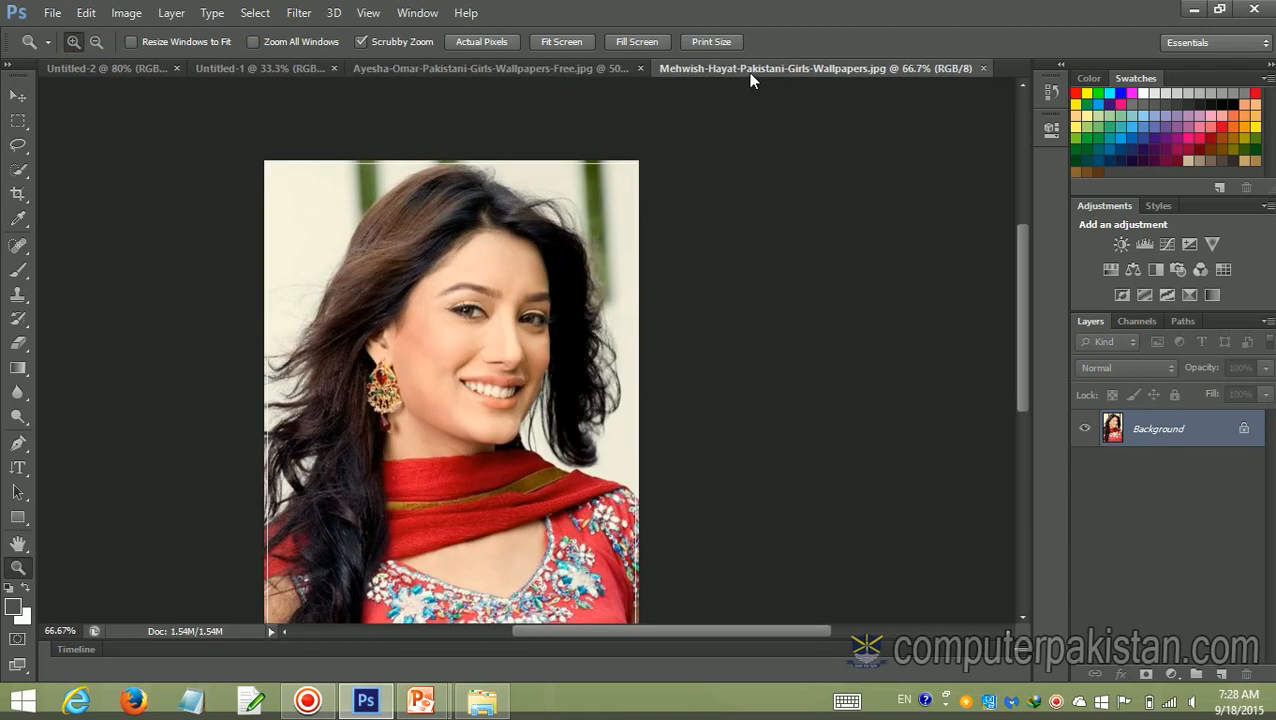
pyautogui.click(537, 64)
pyautogui.click(797, 64)
pyautogui.moveTo(590, 630)
pyautogui.mouseDown()
pyautogui.moveTo(496, 636)
pyautogui.moveTo(568, 637)
pyautogui.mouseUp()
pyautogui.scroll(-6, 463, 524)
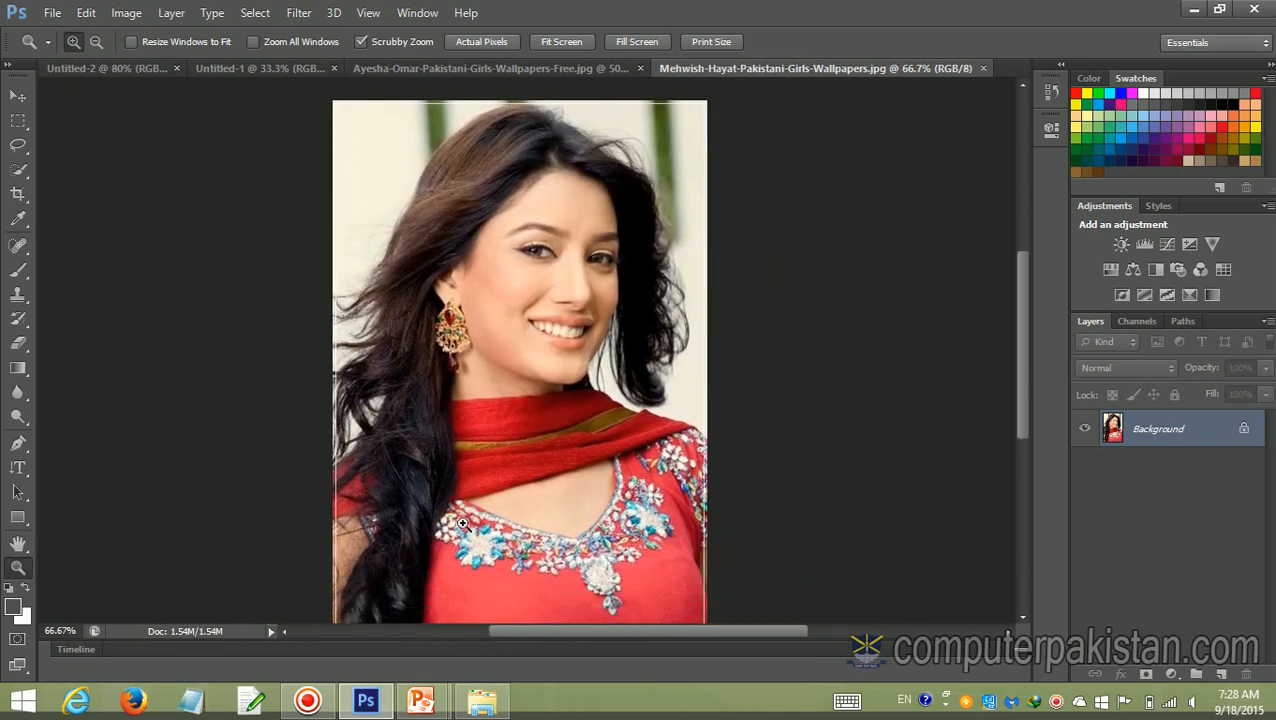
pyautogui.scroll(2, 463, 524)
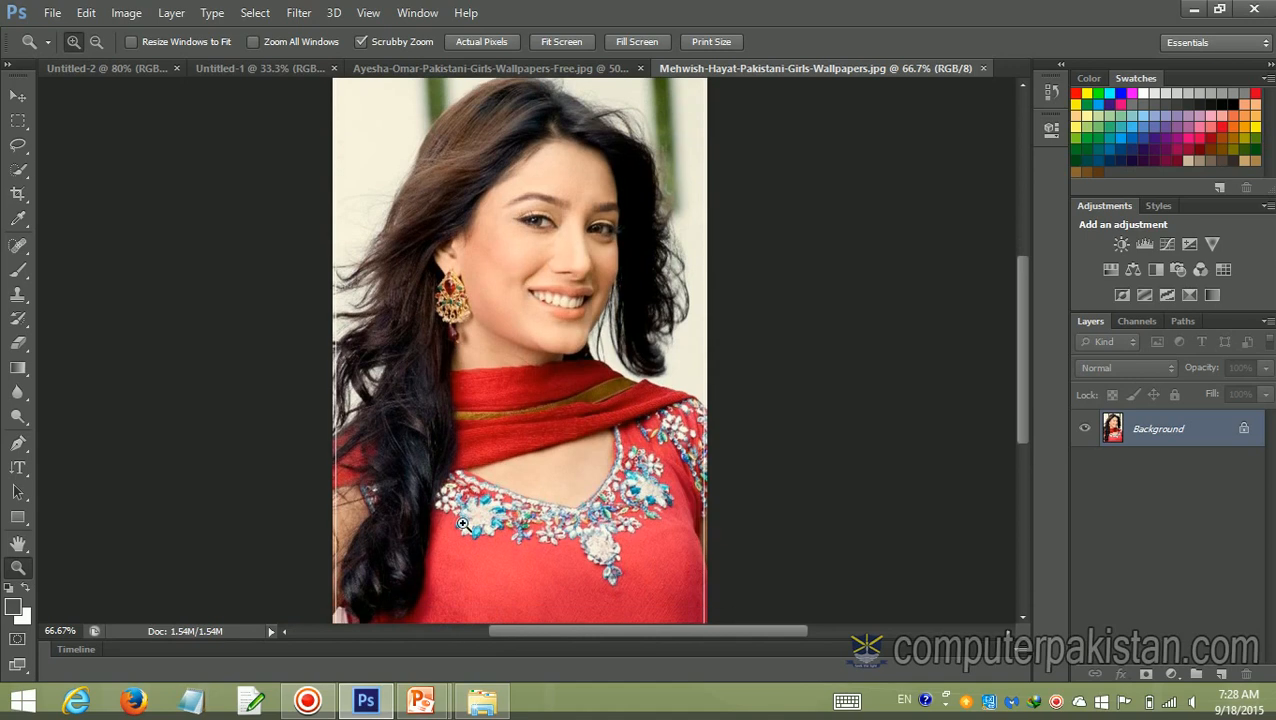
# Close the blank Untitled-1 document and make the blank Untitled-2 document active.
pyautogui.click(243, 66)
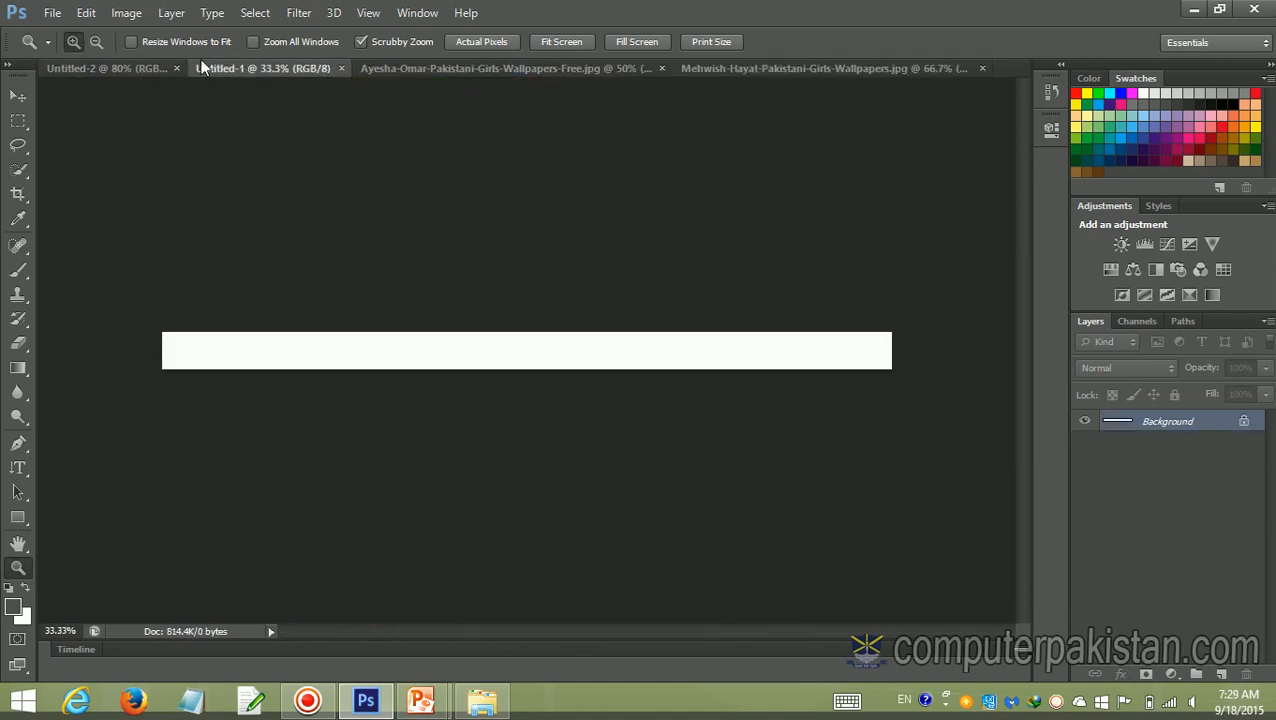
pyautogui.click(342, 67)
pyautogui.click(132, 67)
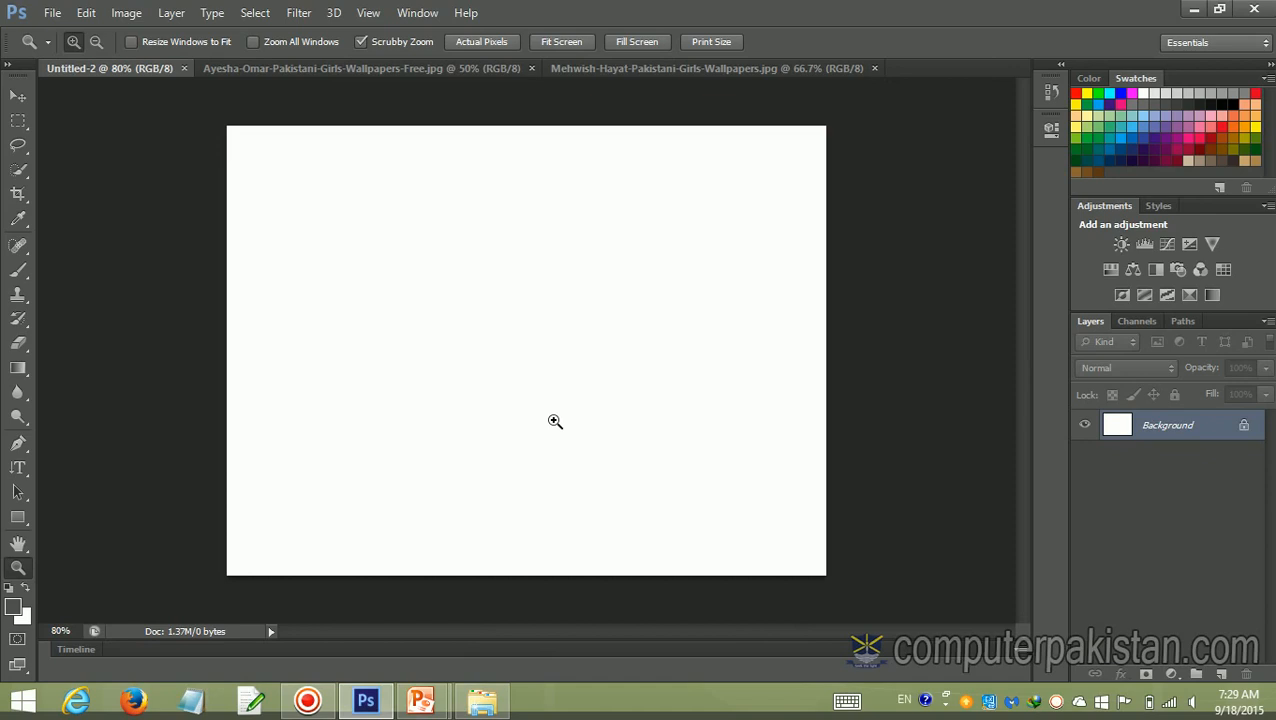
# Place Ayesha-Omar-Pakistani-Girls-Wallpapers-Free.jpg into Untitled-2 and position it over the left half of the canvas at X 199 px.
pyautogui.click(51, 14)
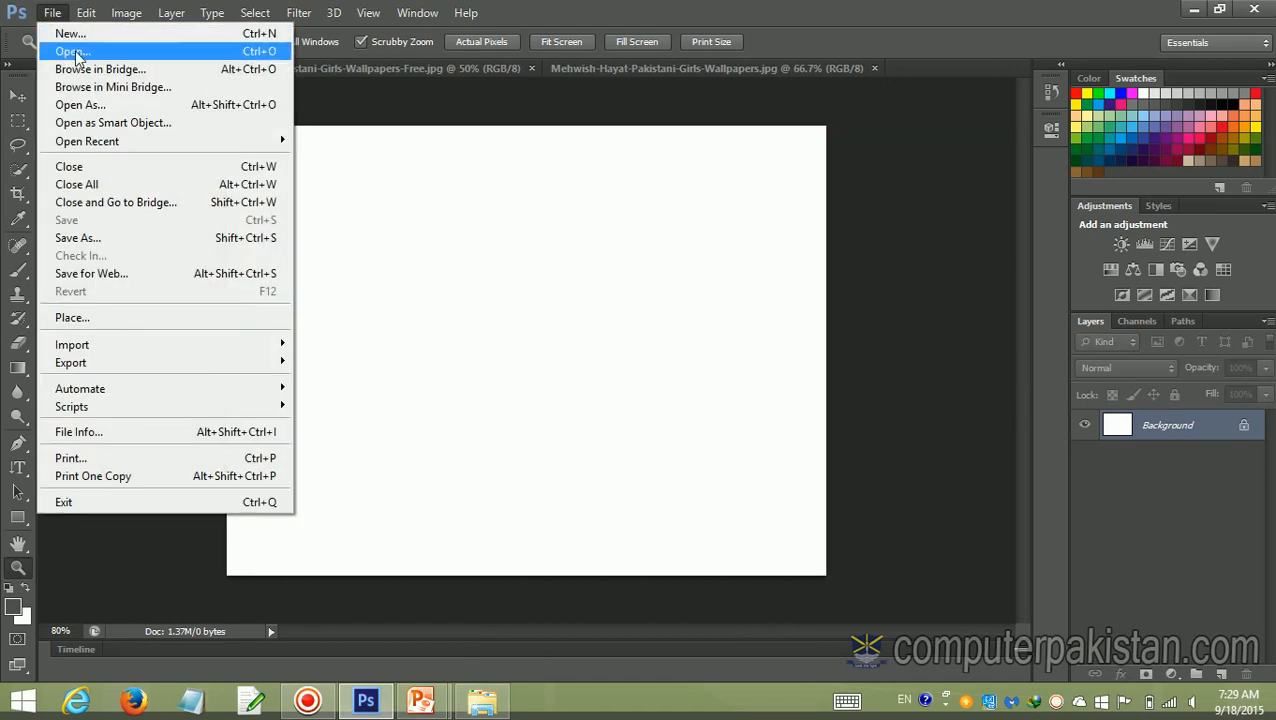
pyautogui.click(85, 318)
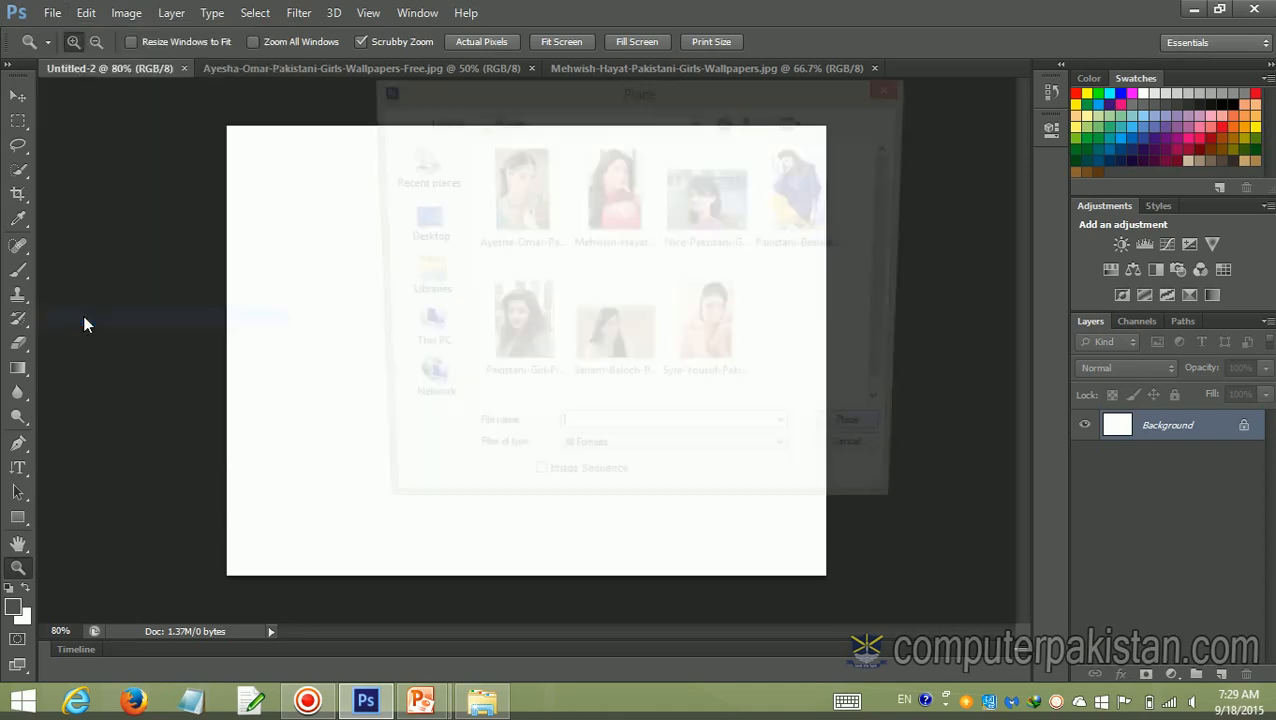
pyautogui.click(530, 218)
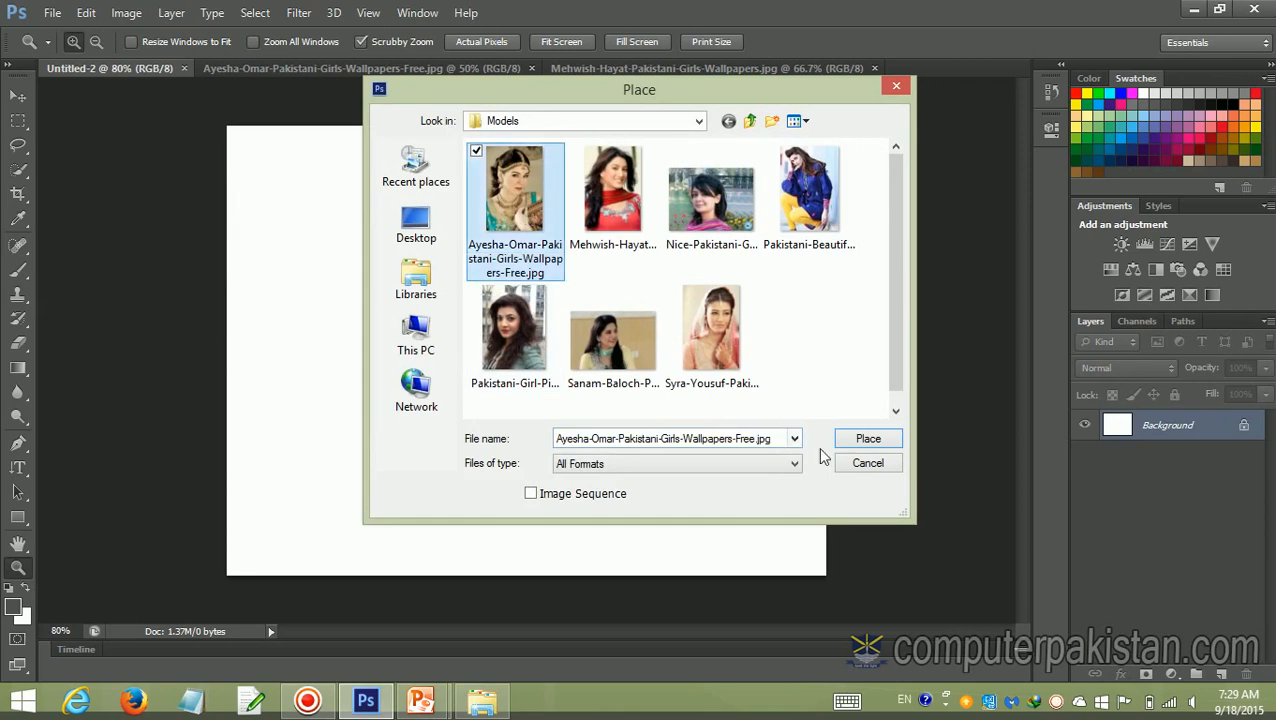
pyautogui.click(862, 440)
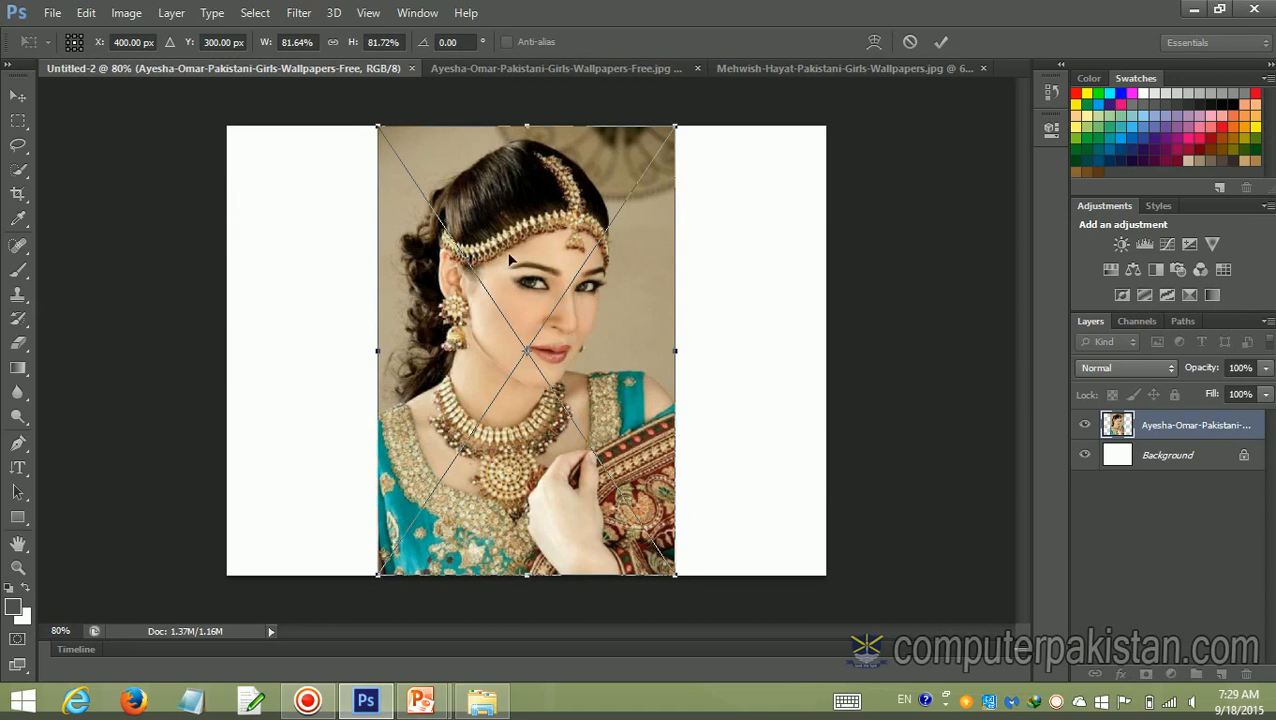
pyautogui.moveTo(509, 259); pyautogui.dragTo(357, 260)
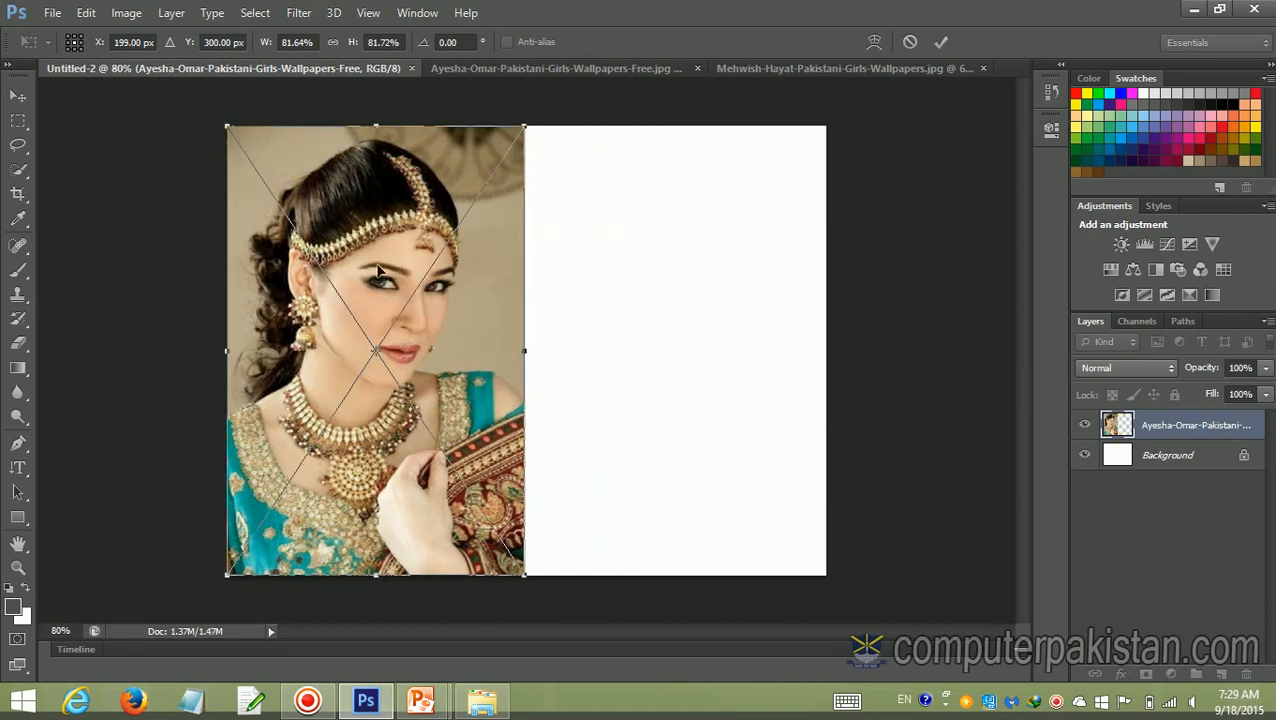
pyautogui.press('Return')
pyautogui.press('z')
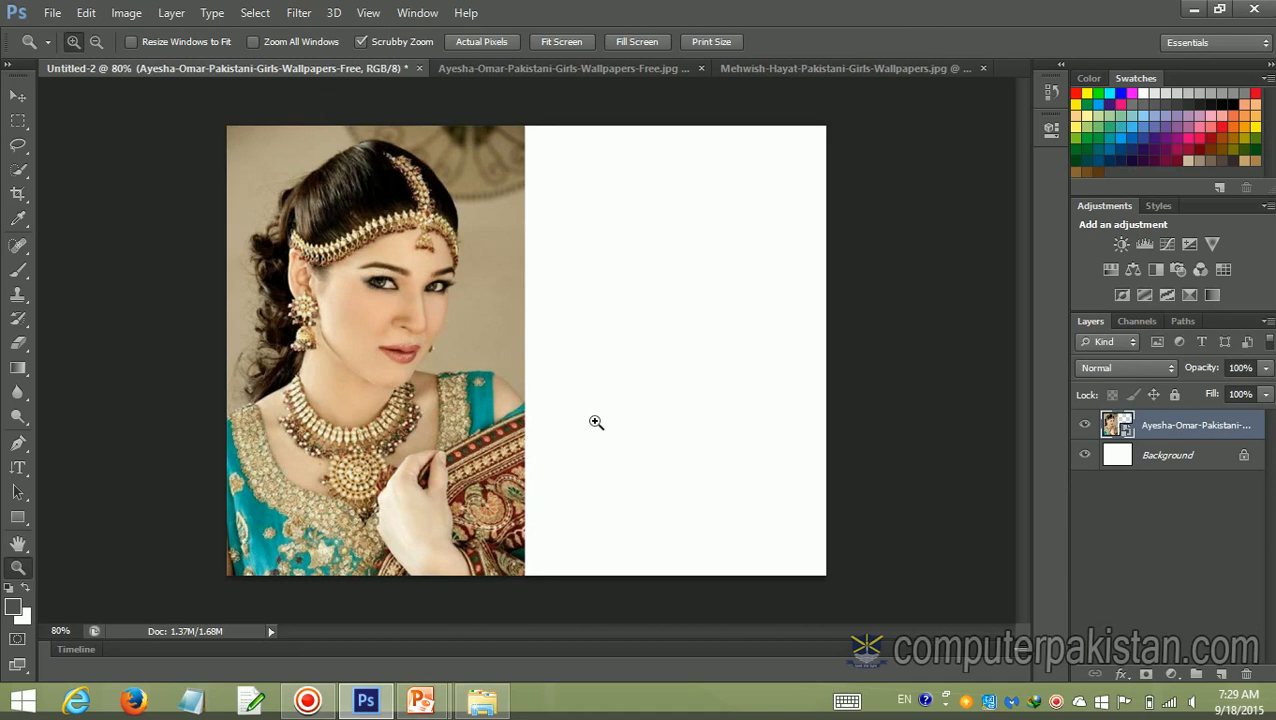
# Place Pakistani-Beautiful-Girl-with-Long-Hair-Style.jpg into Untitled-2 and position it over the right half of the canvas at X 603.5 px.
pyautogui.click(51, 12)
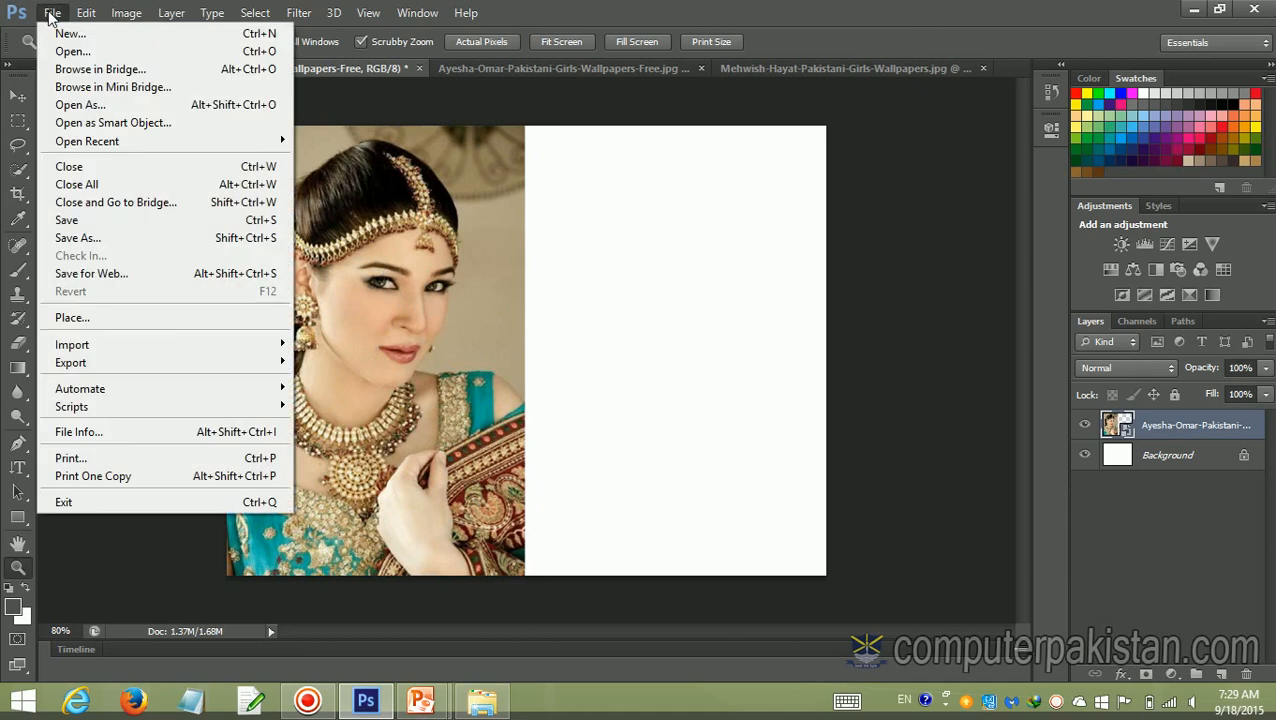
pyautogui.click(74, 320)
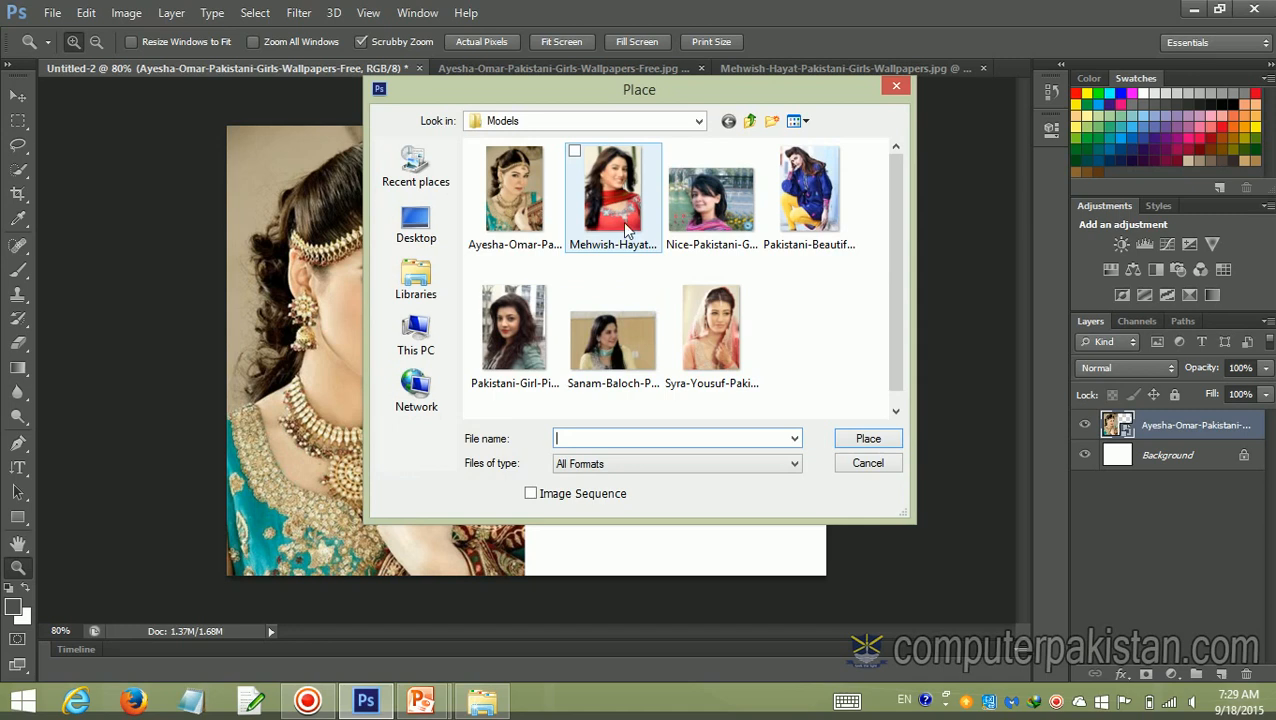
pyautogui.click(826, 228)
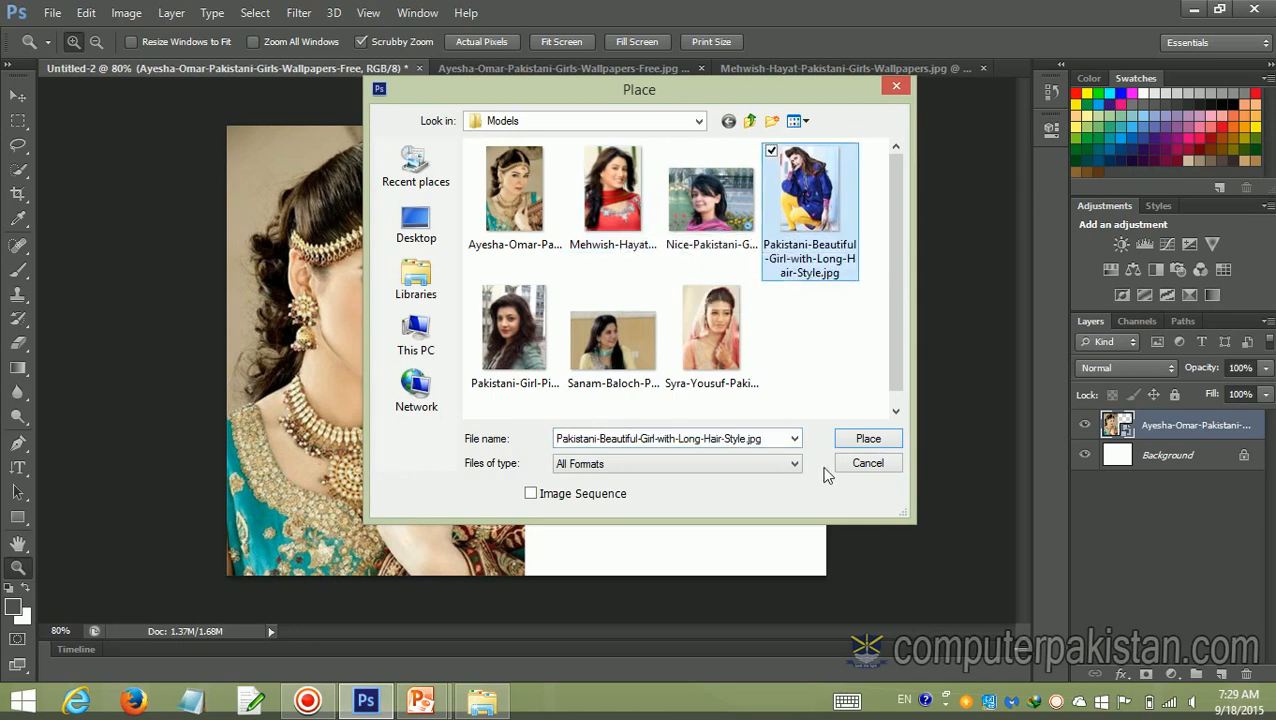
pyautogui.click(855, 440)
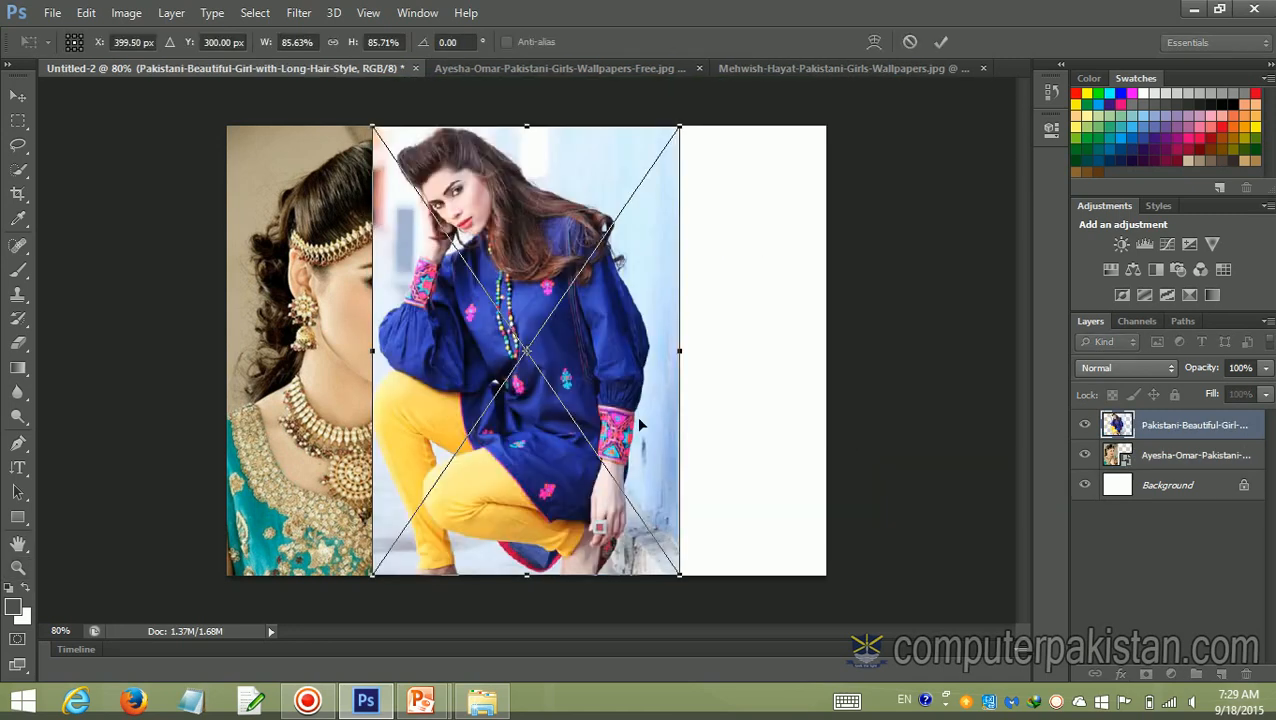
pyautogui.moveTo(641, 424); pyautogui.dragTo(793, 430)
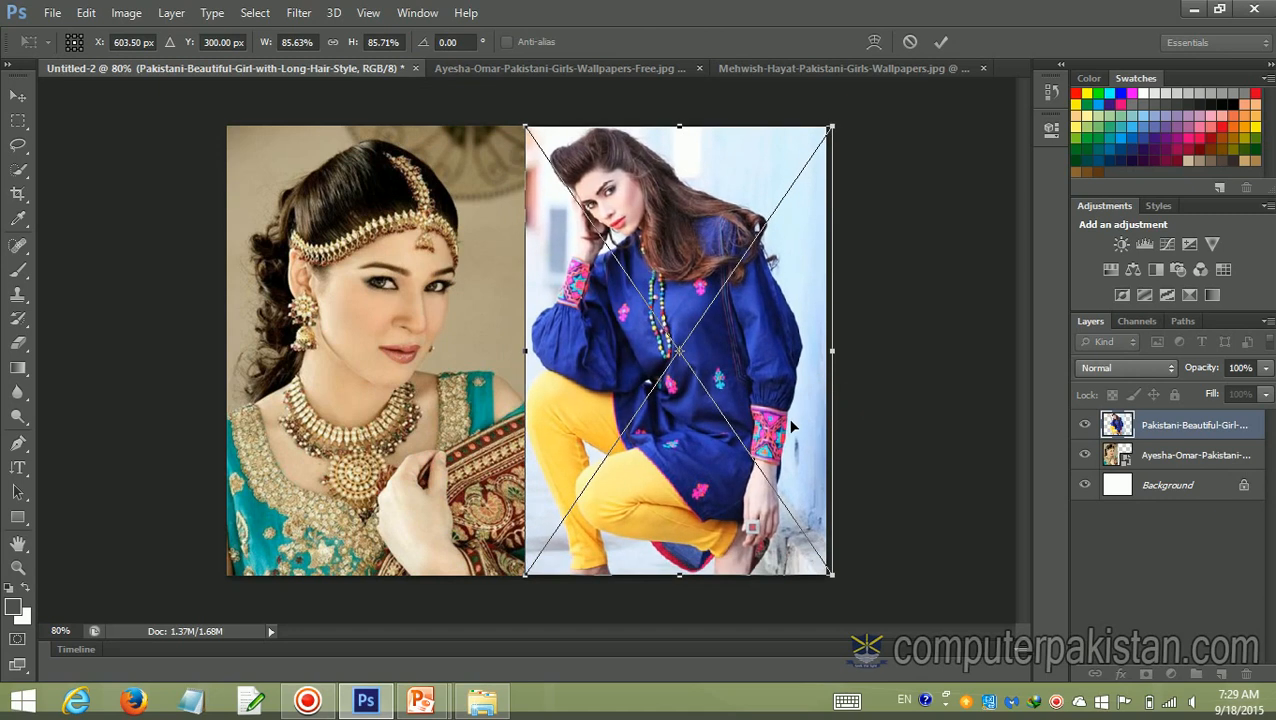
pyautogui.press('Return')
pyautogui.press('z')
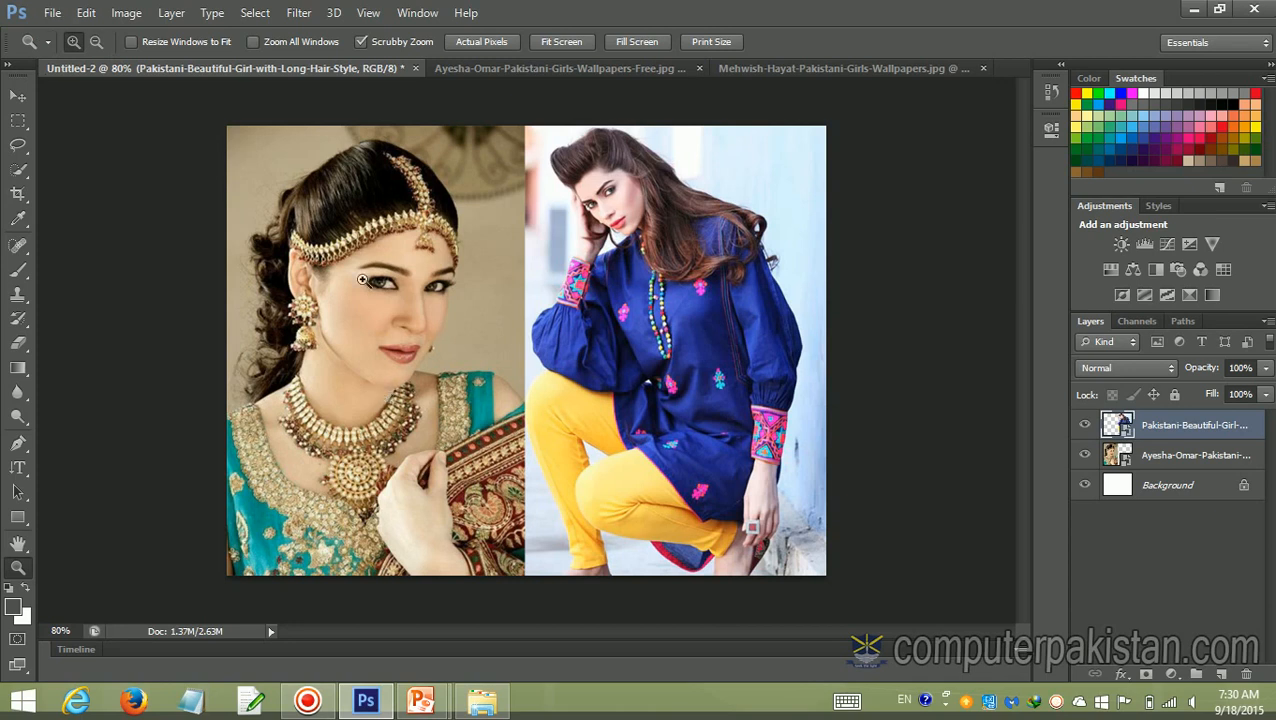
# Detach the Ayesha-Omar and Mehwish-Hayat photo documents into separate floating windows.
pyautogui.click(462, 68)
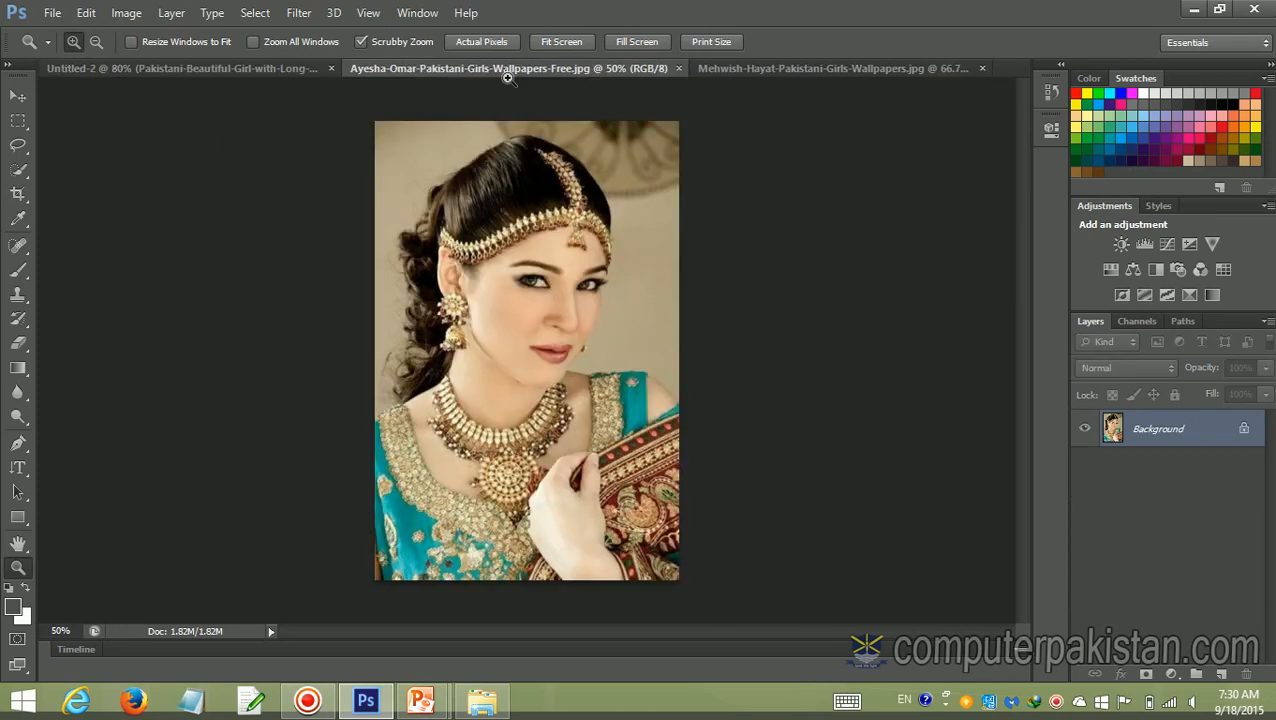
pyautogui.moveTo(501, 66); pyautogui.dragTo(527, 179)
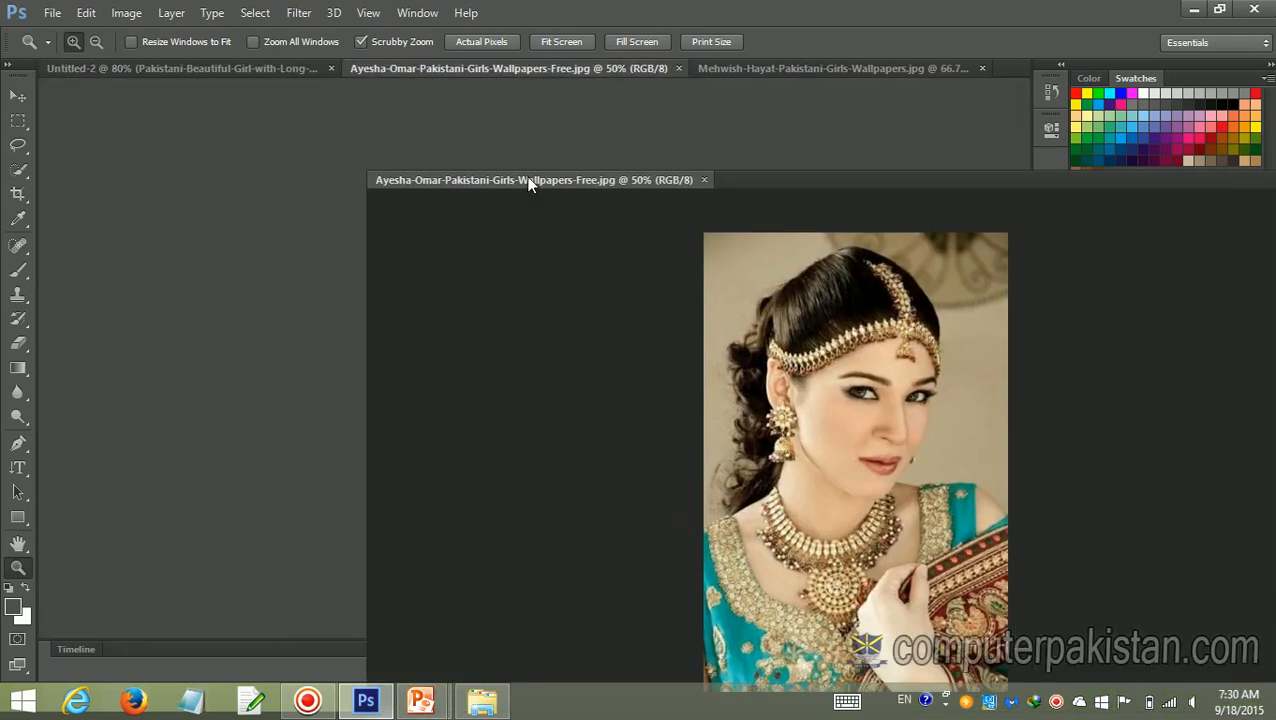
pyautogui.moveTo(644, 71); pyautogui.dragTo(667, 149)
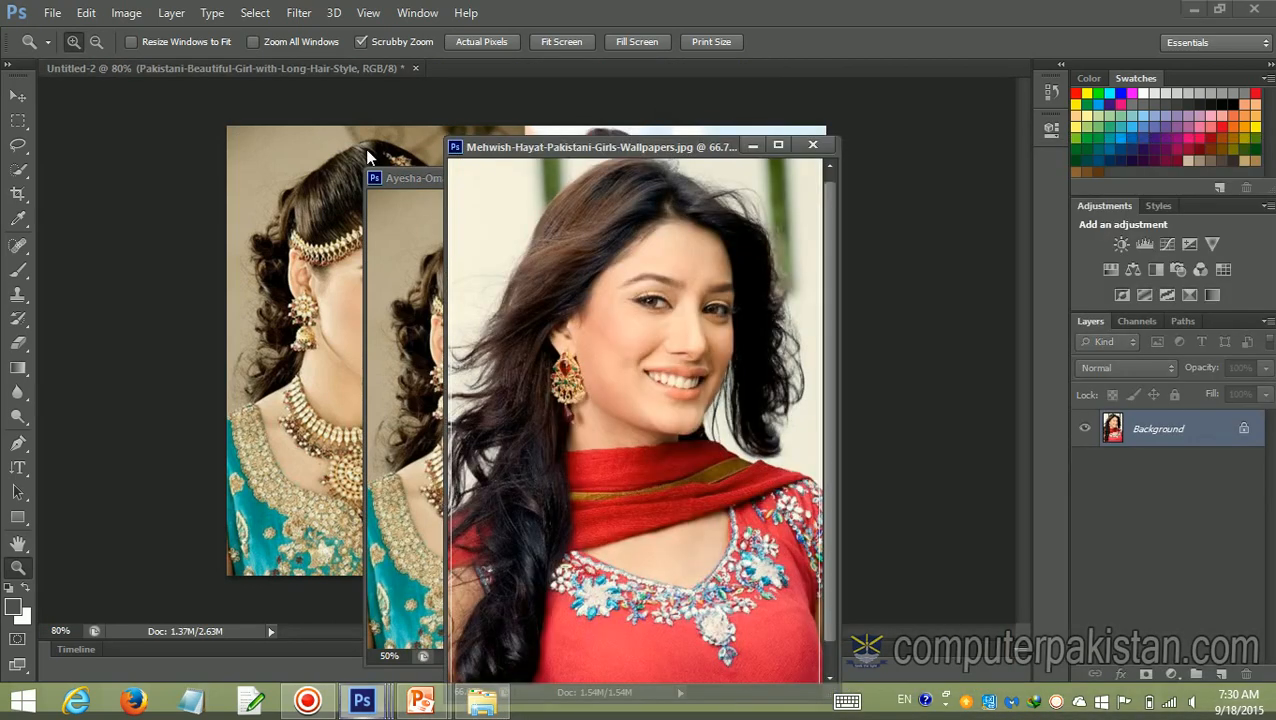
# Move both floating photo windows aside so they no longer cover the Untitled-2 canvas.
pyautogui.click(234, 66)
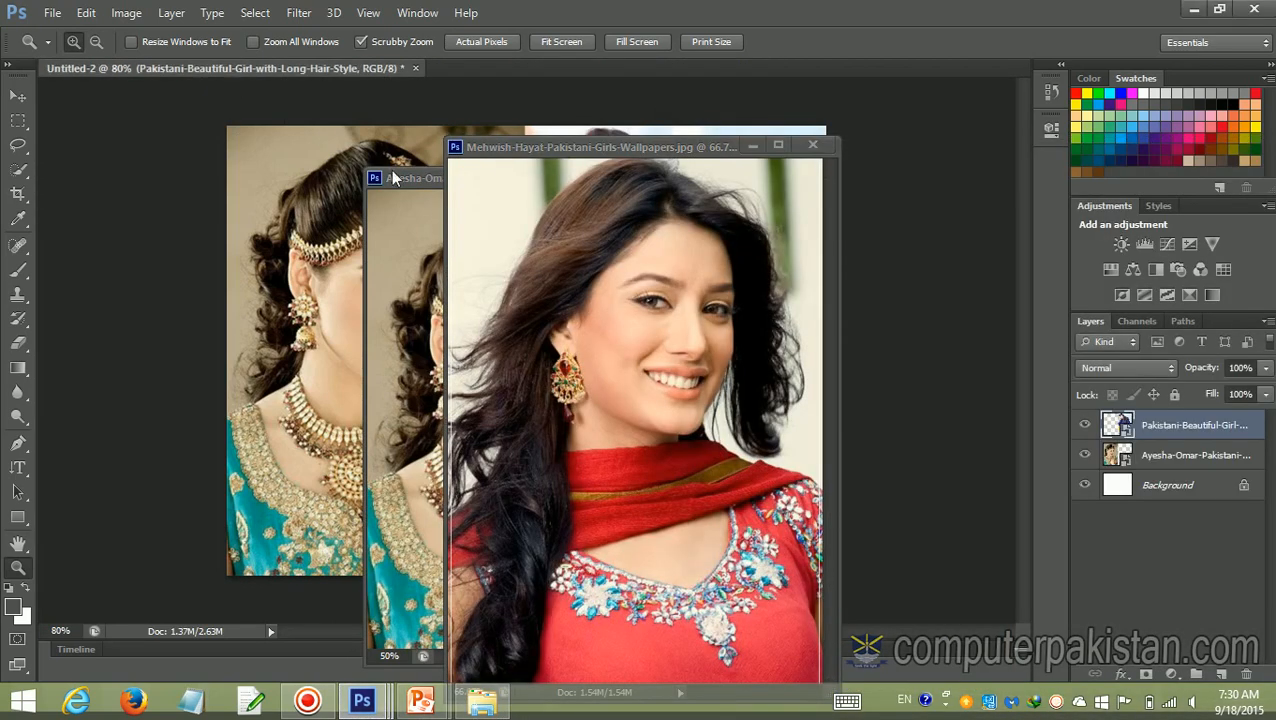
pyautogui.moveTo(393, 178); pyautogui.dragTo(950, 111)
pyautogui.click(688, 148)
pyautogui.moveTo(700, 186); pyautogui.dragTo(1085, 253)
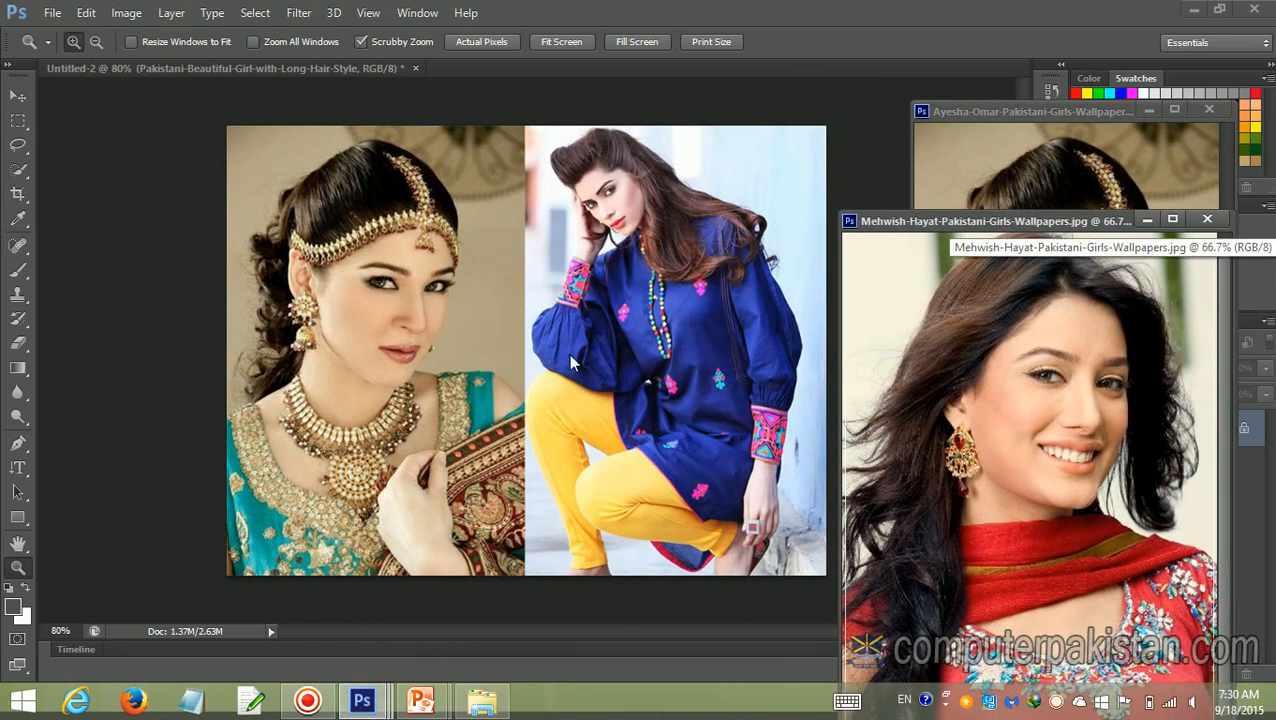
# Close the floating Mehwish-Hayat and Ayesha-Omar photo windows, leaving only the Untitled-2 document open.
pyautogui.moveTo(915, 235); pyautogui.dragTo(713, 200)
pyautogui.click(1006, 186)
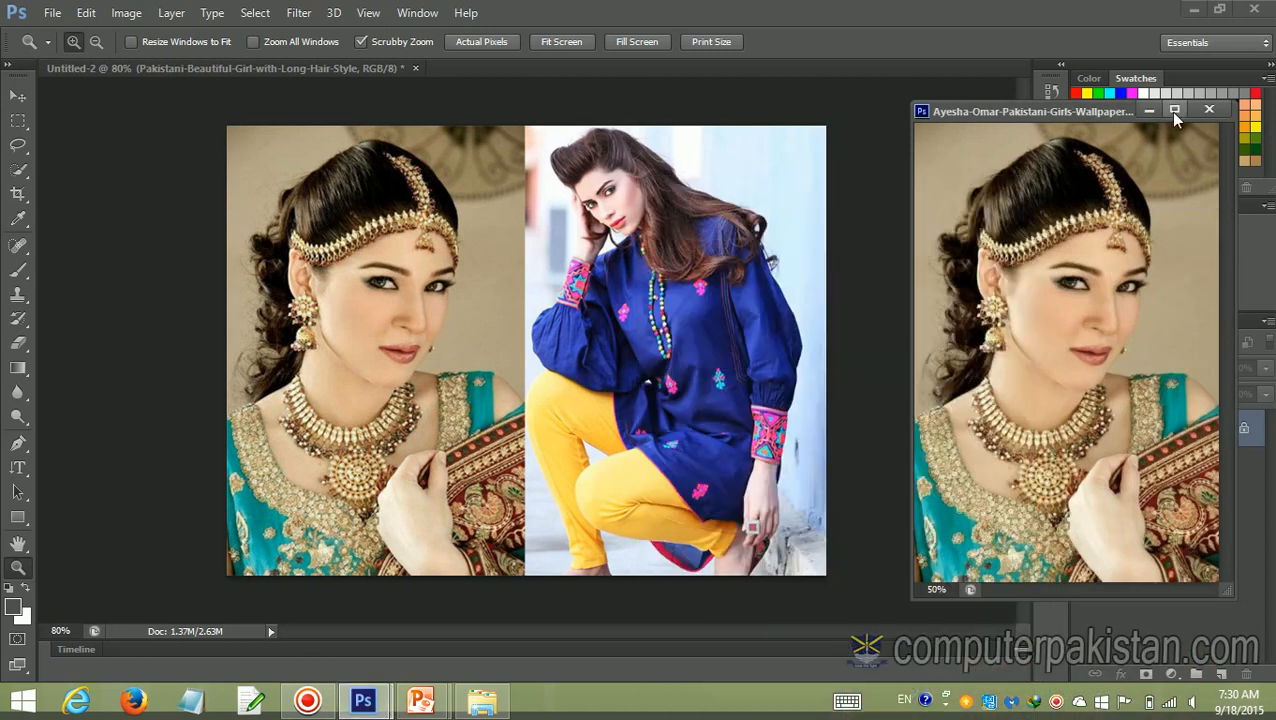
pyautogui.click(1209, 112)
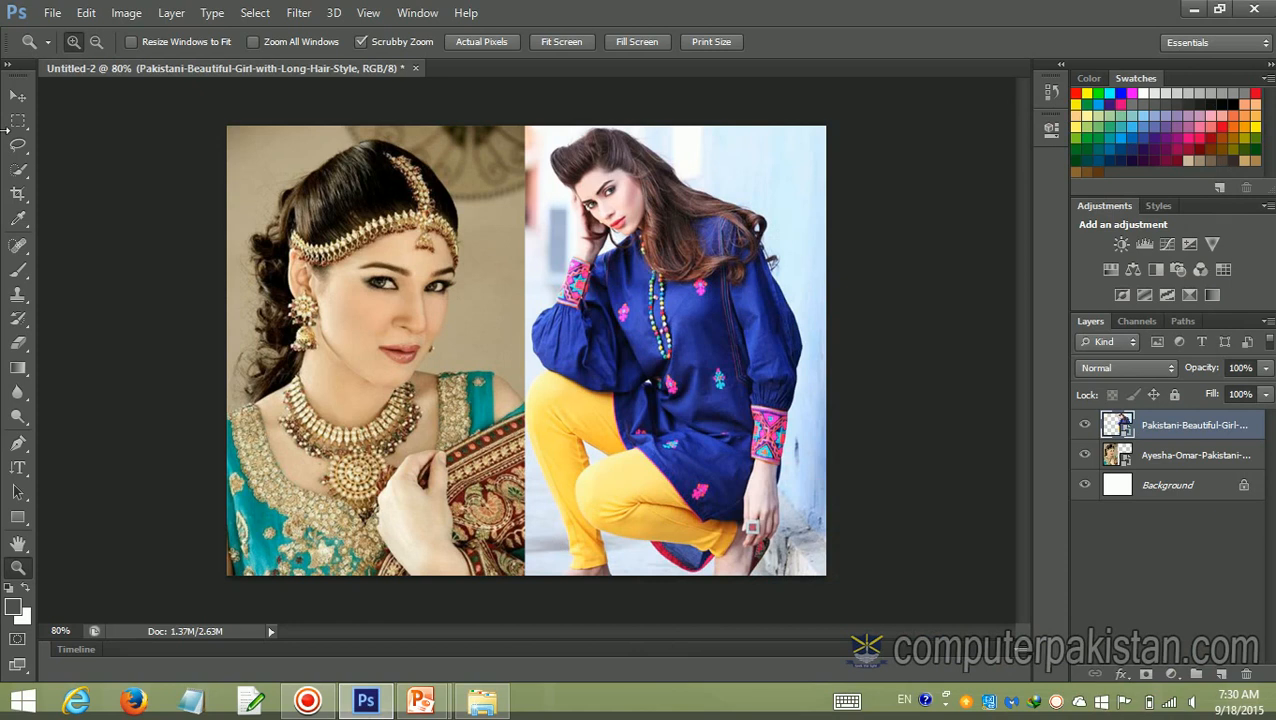
pyautogui.click(52, 12)
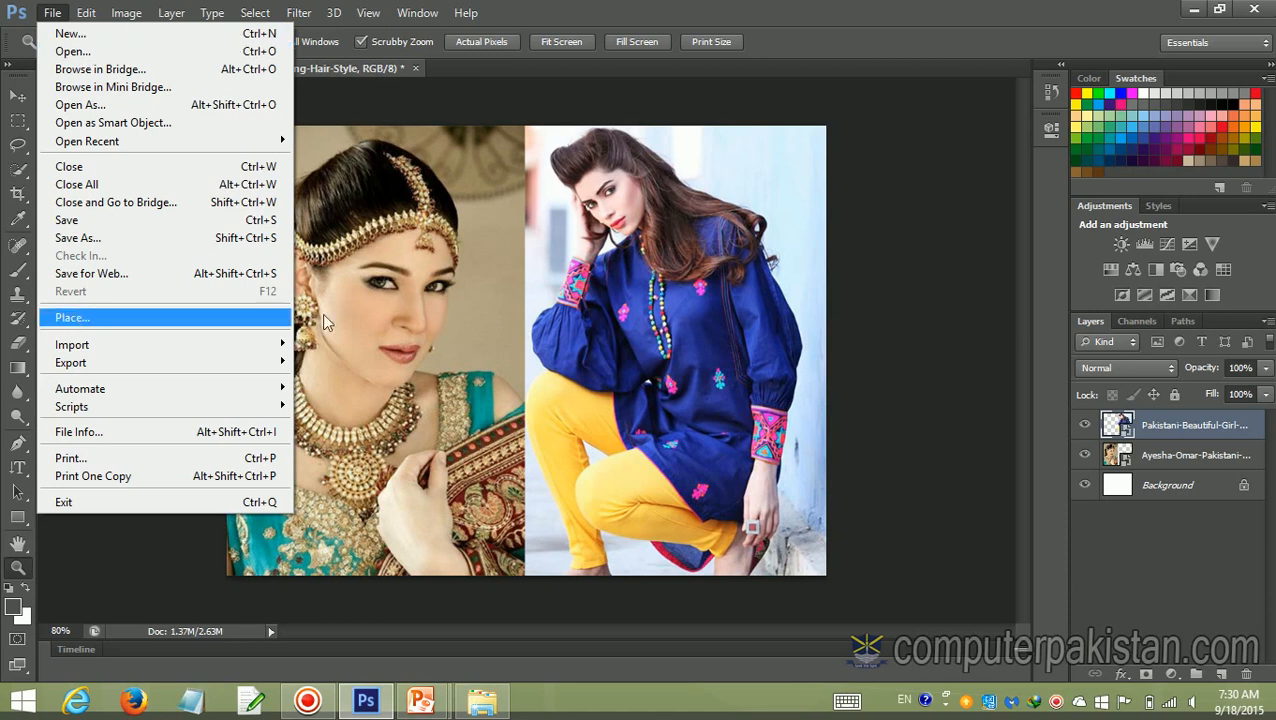
pyautogui.click(933, 313)
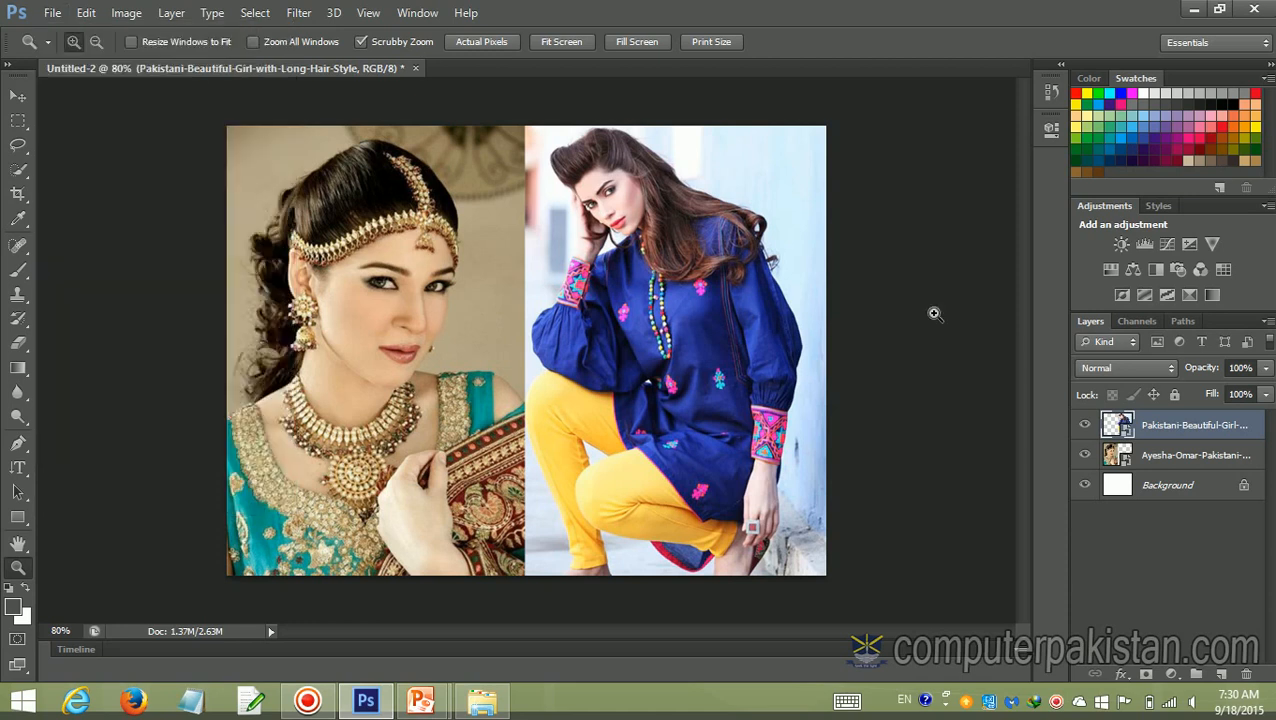
# Start saving Untitled-2 under a new name and create a folder named Project inside the Photoshop CS6 folder.
pyautogui.click(52, 13)
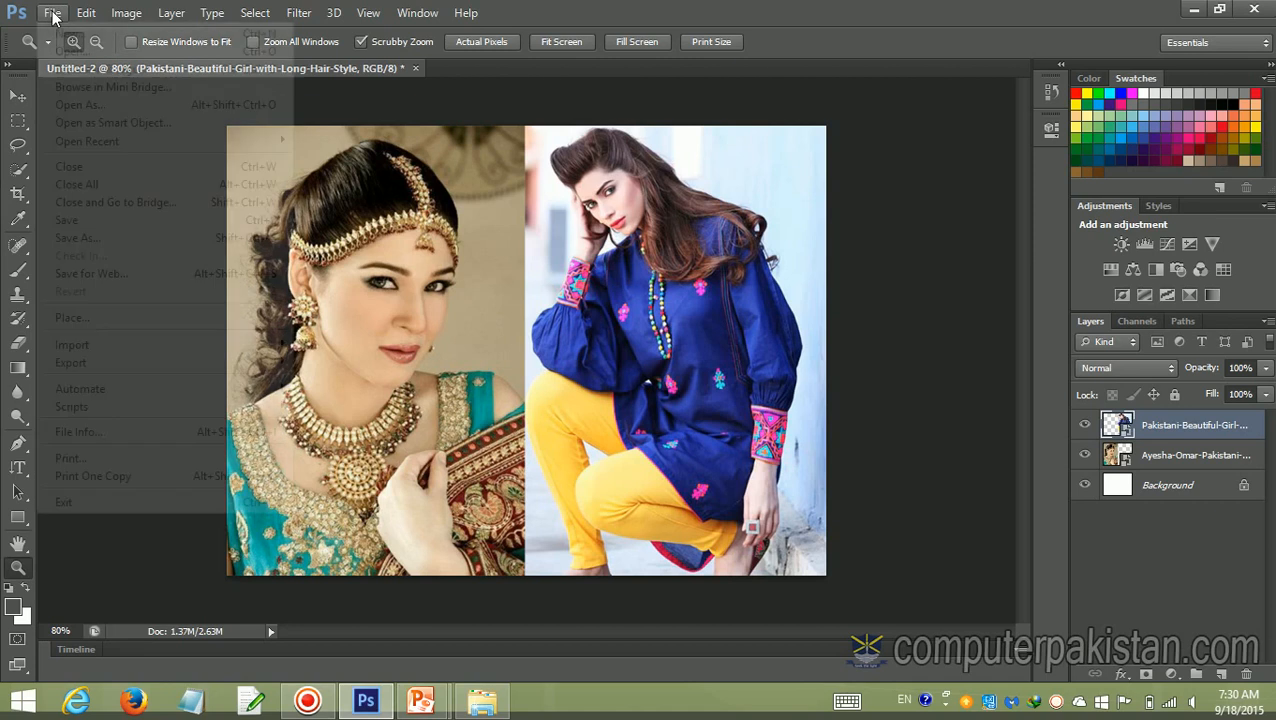
pyautogui.click(60, 240)
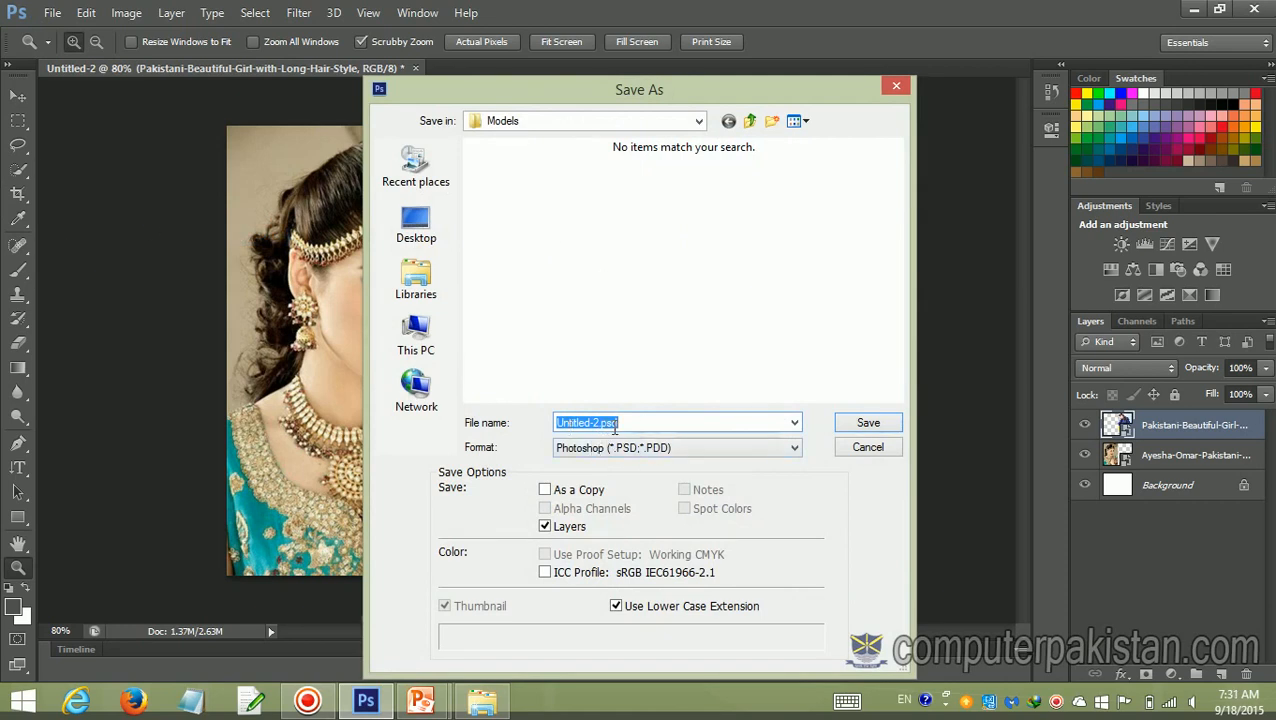
pyautogui.click(750, 121)
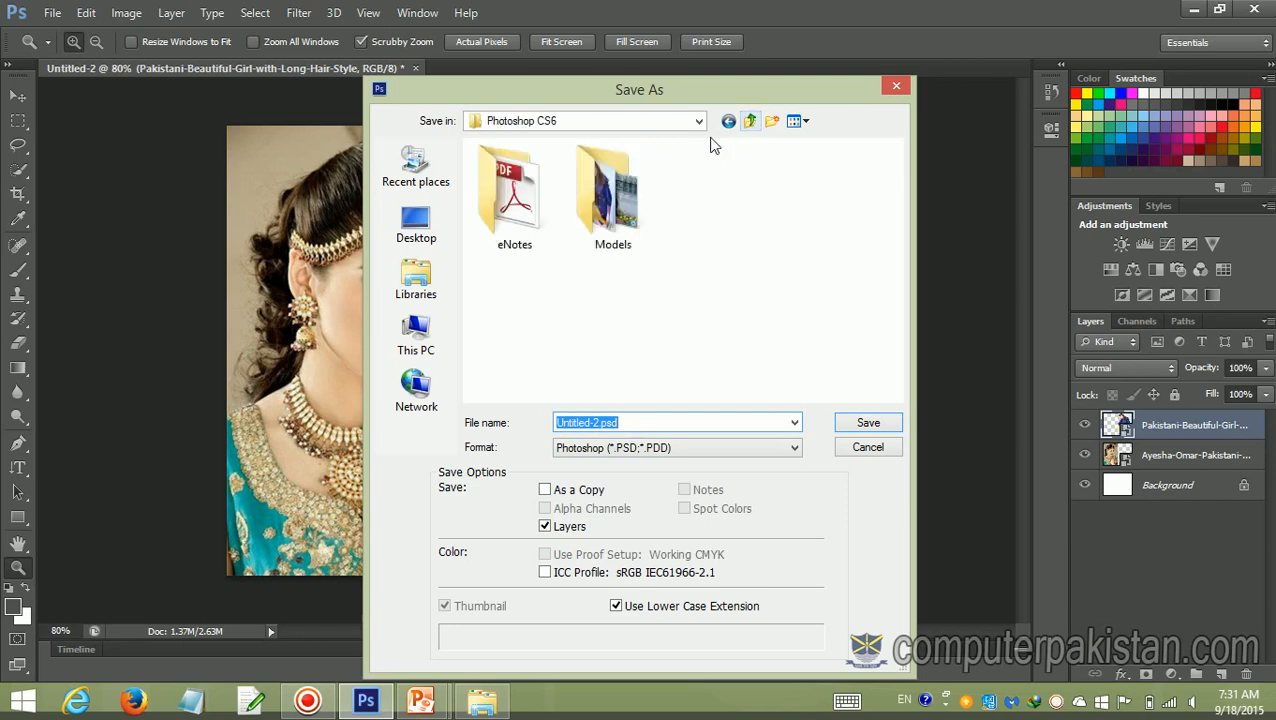
pyautogui.click(772, 121)
pyautogui.write('Pr')
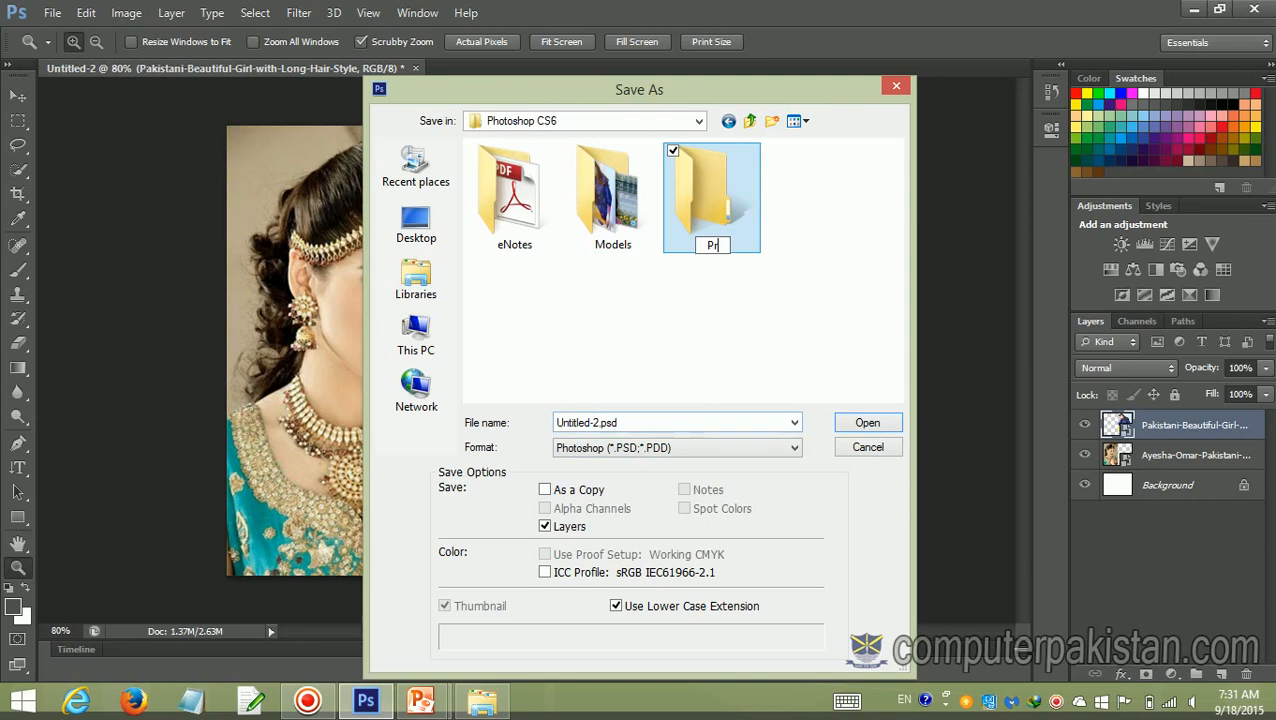
pyautogui.write('oject')
pyautogui.press('Return')
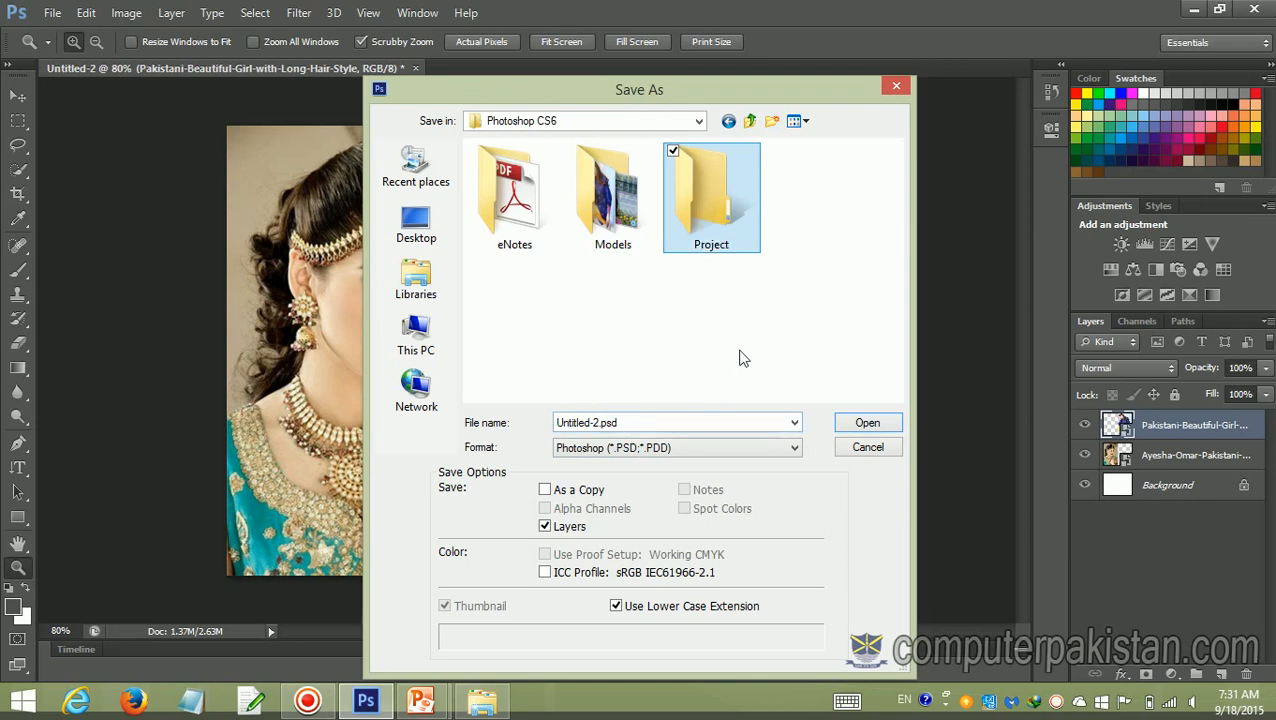
# Save the document in the Project folder as "Aisha and Model" in Photoshop PSD format with Maximize Compatibility on.
pyautogui.doubleClick(716, 236)
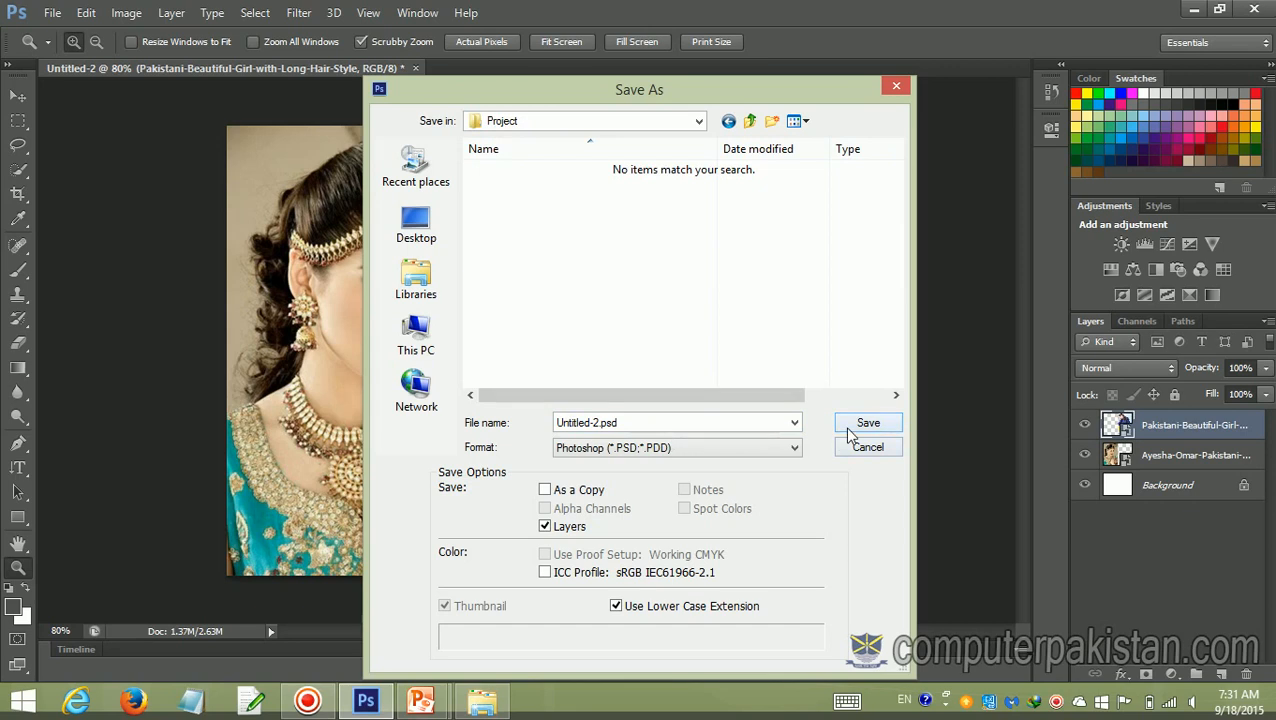
pyautogui.doubleClick(598, 424)
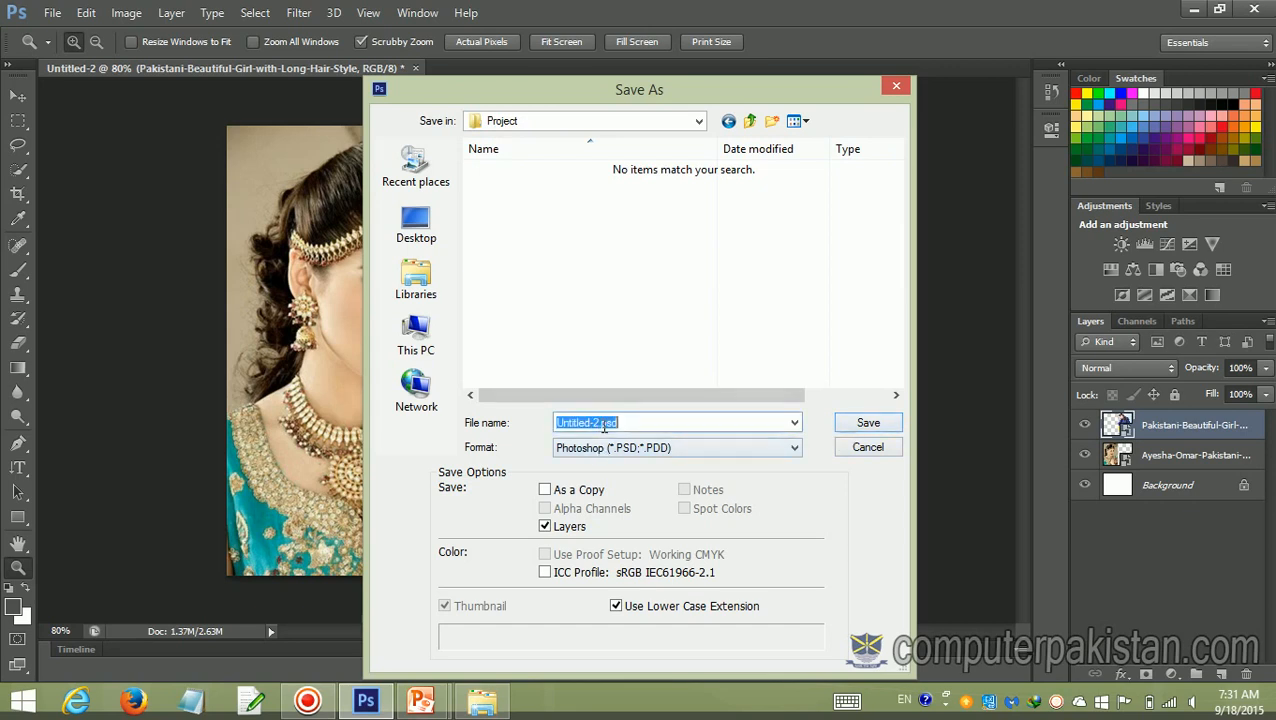
pyautogui.click(600, 423)
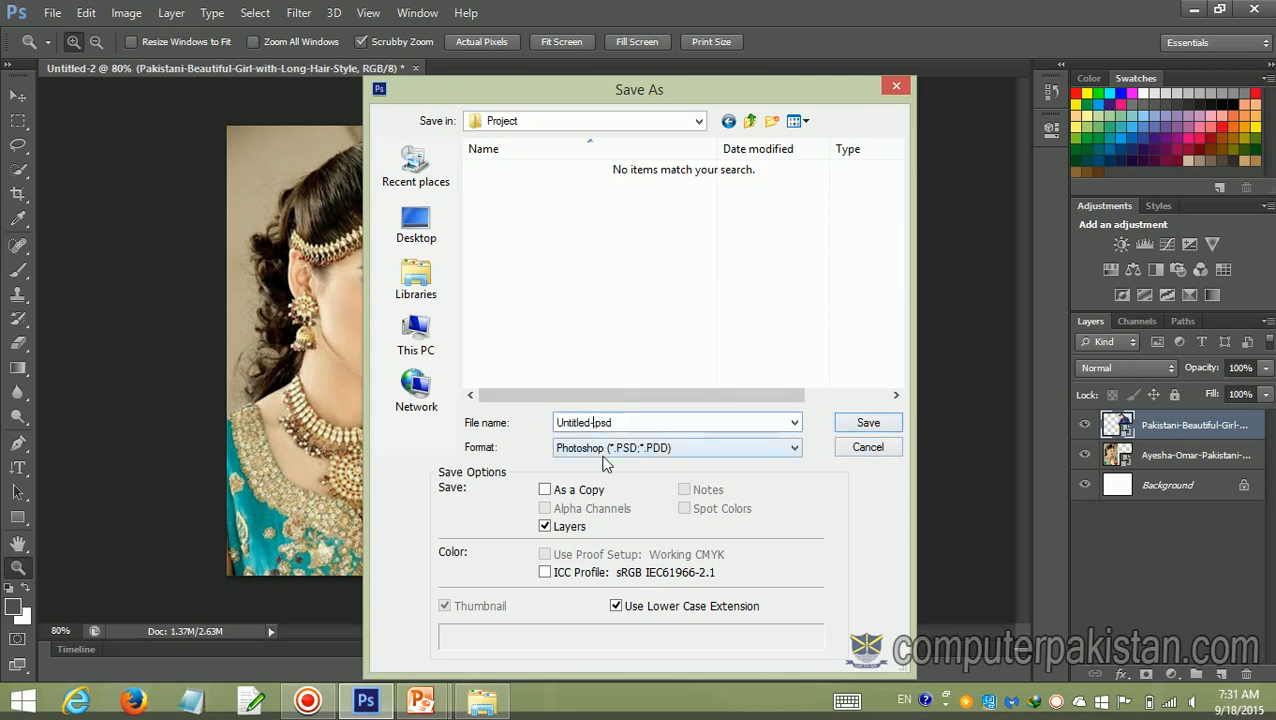
pyautogui.press('BackSpace')
pyautogui.press('BackSpace')
pyautogui.press('BackSpace')
pyautogui.press('BackSpace')
pyautogui.press('BackSpace')
pyautogui.press('BackSpace')
pyautogui.press('BackSpace')
pyautogui.press('BackSpace')
pyautogui.press('BackSpace')
pyautogui.write('Aisha and Model')
pyautogui.click(866, 427)
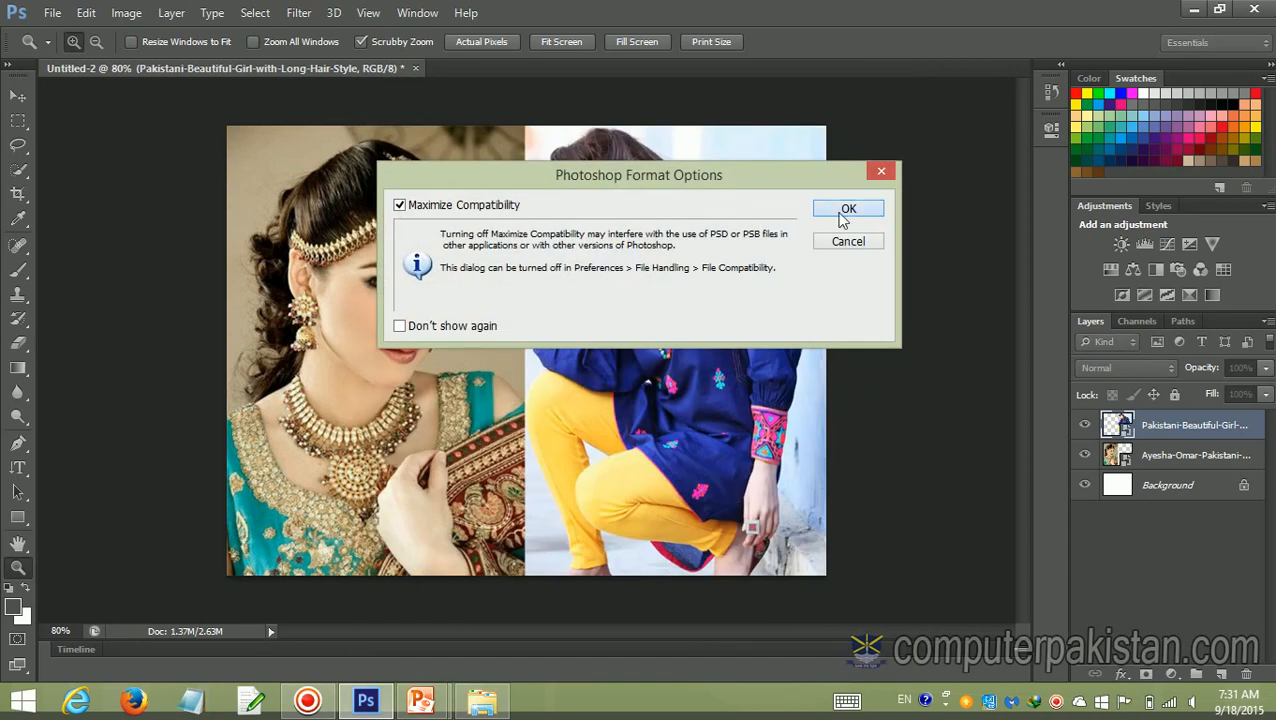
pyautogui.click(840, 210)
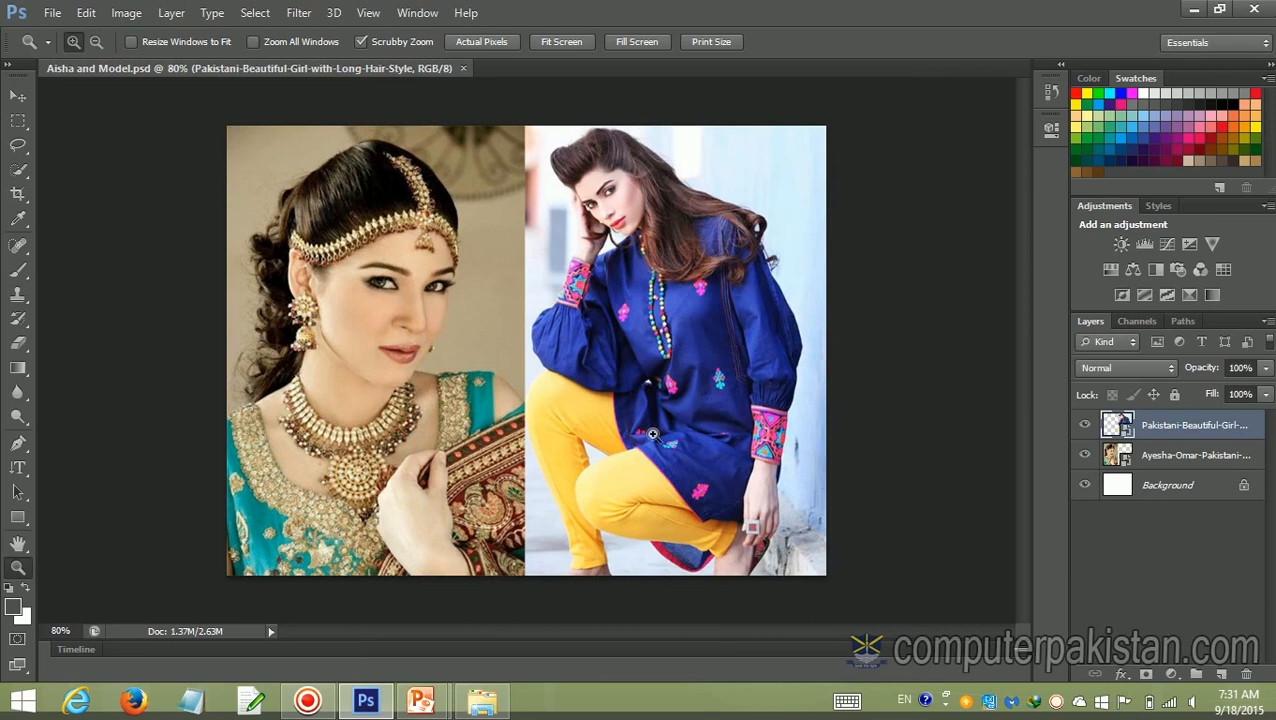
# Save a JPEG version of Aisha and Model in the Project folder at the highest image quality.
pyautogui.click(55, 14)
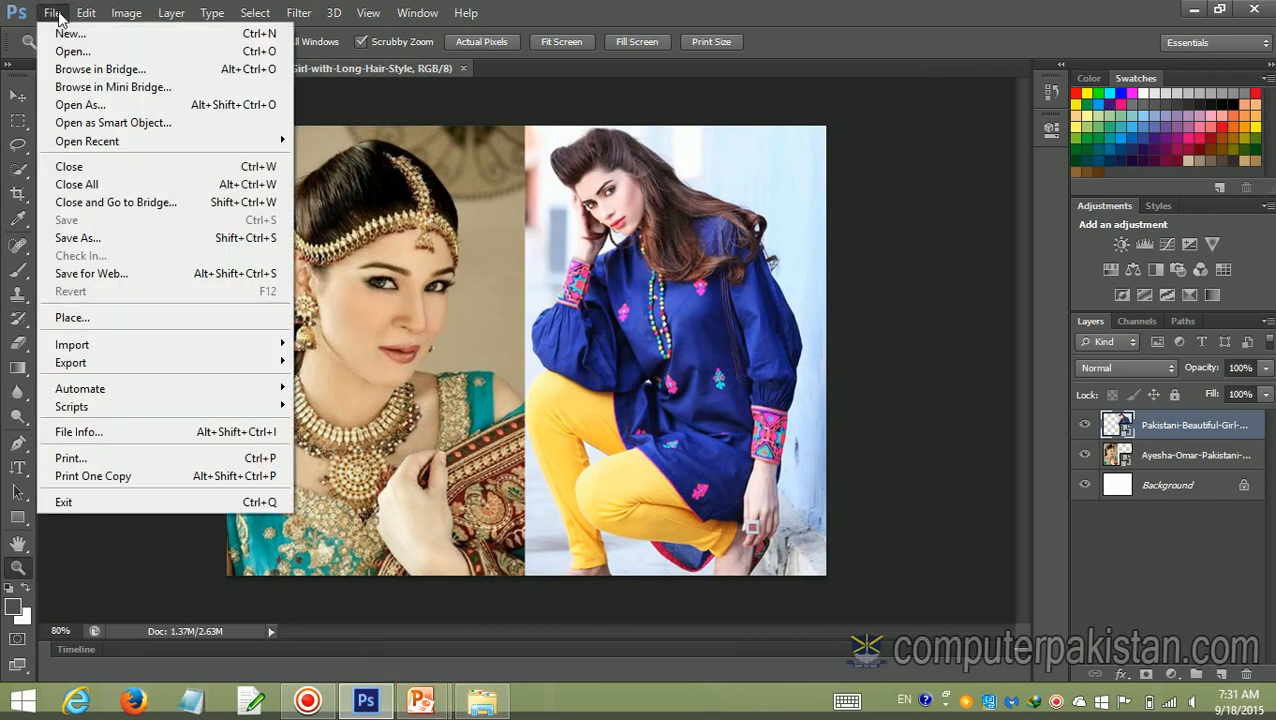
pyautogui.click(85, 240)
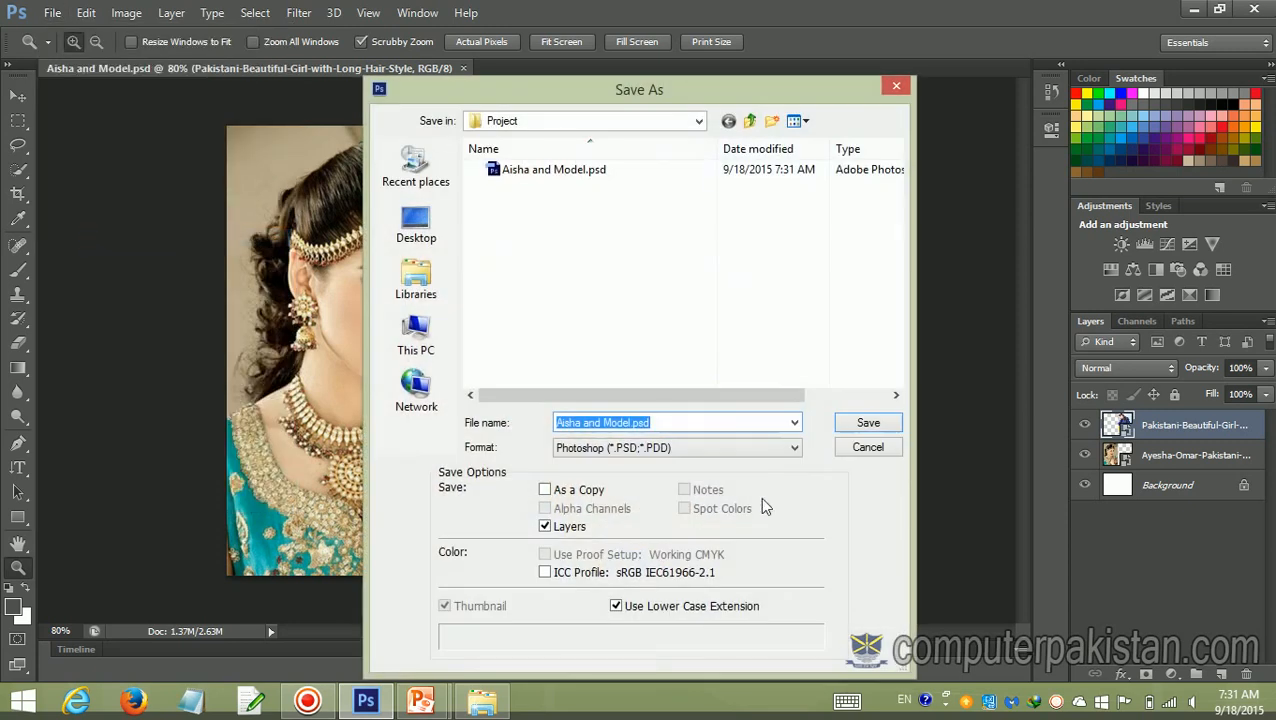
pyautogui.click(795, 449)
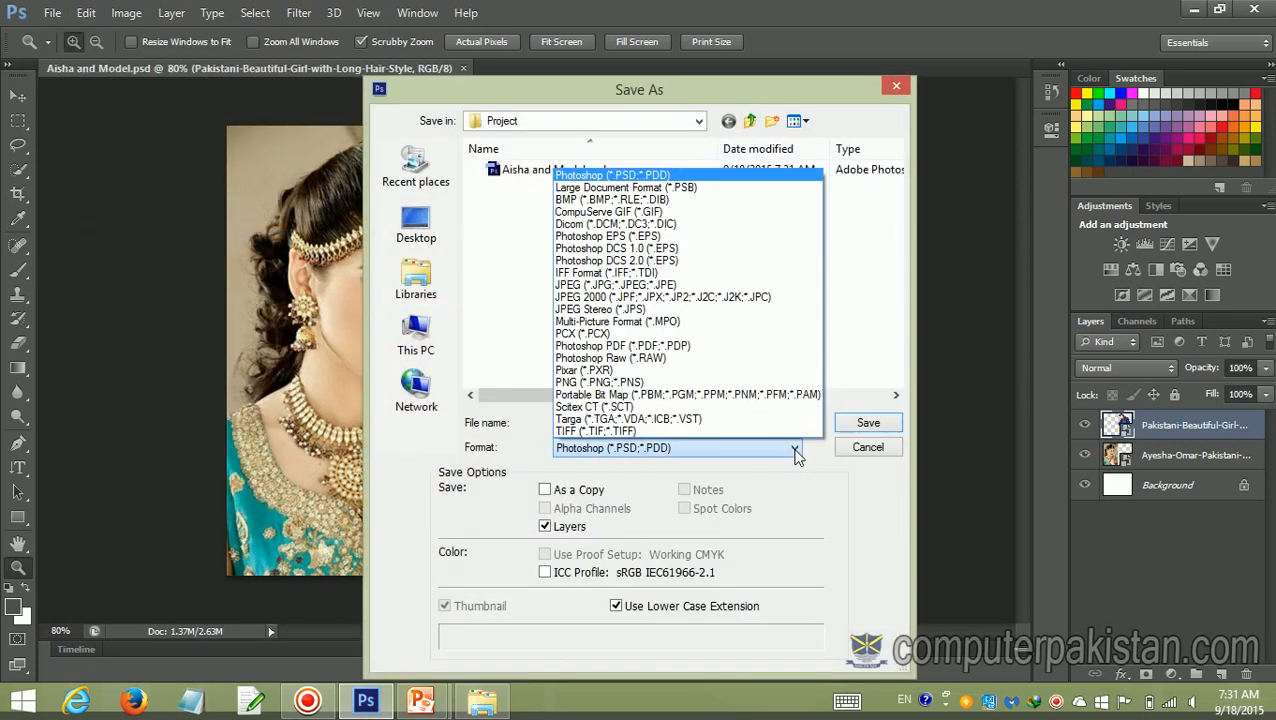
pyautogui.click(755, 286)
pyautogui.click(866, 422)
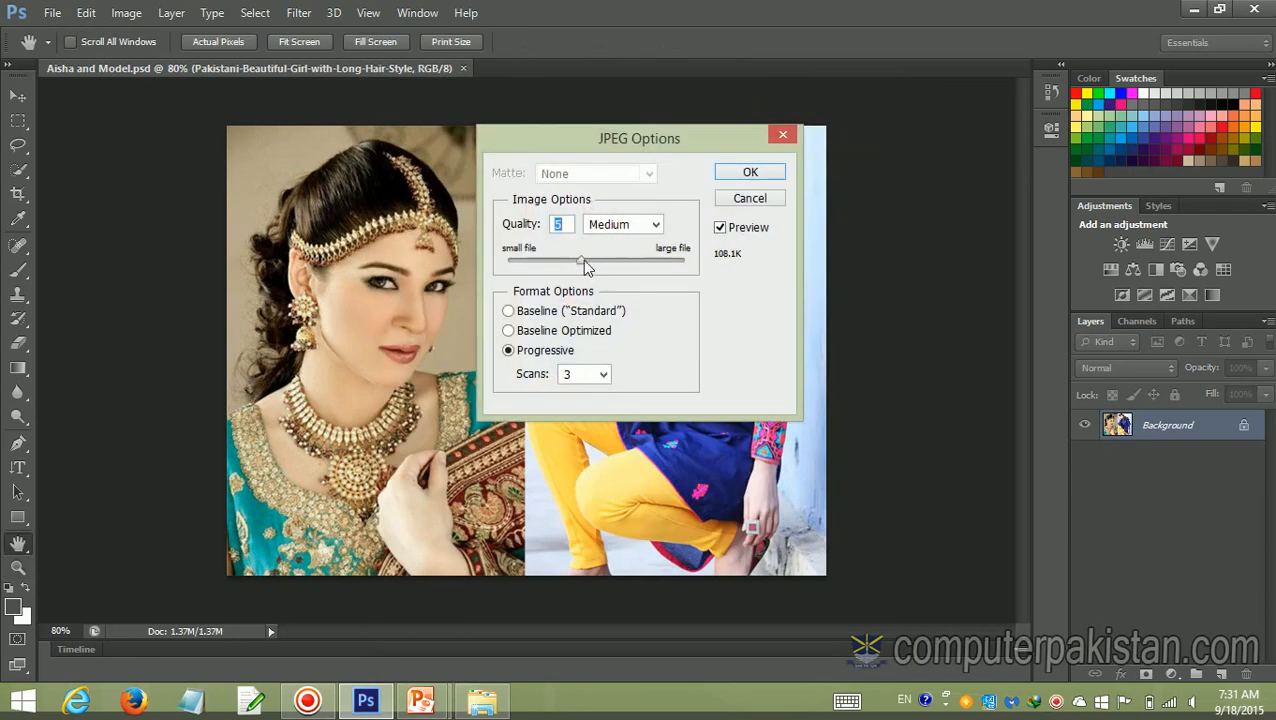
pyautogui.moveTo(582, 259); pyautogui.dragTo(683, 272)
pyautogui.click(745, 175)
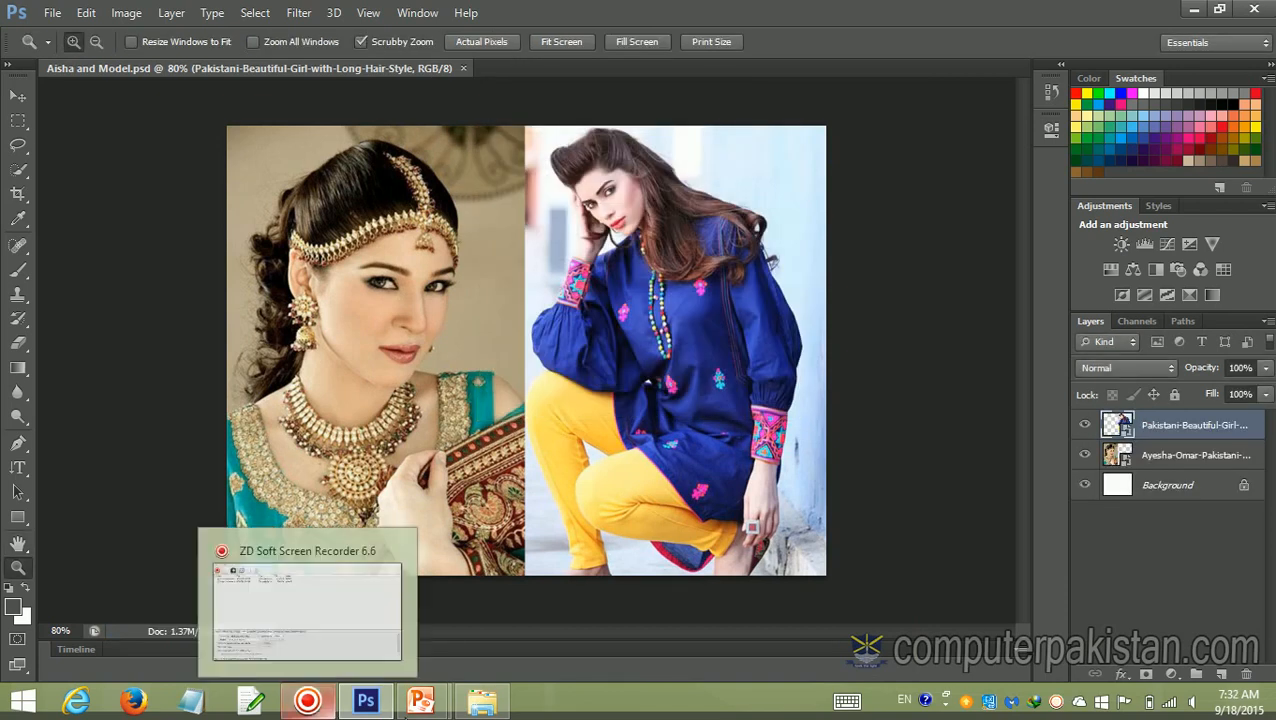
# Switch to File Explorer, open Aisha and Model.psd from the Project folder, and minimize Photoshop after viewing it.
pyautogui.click(496, 708)
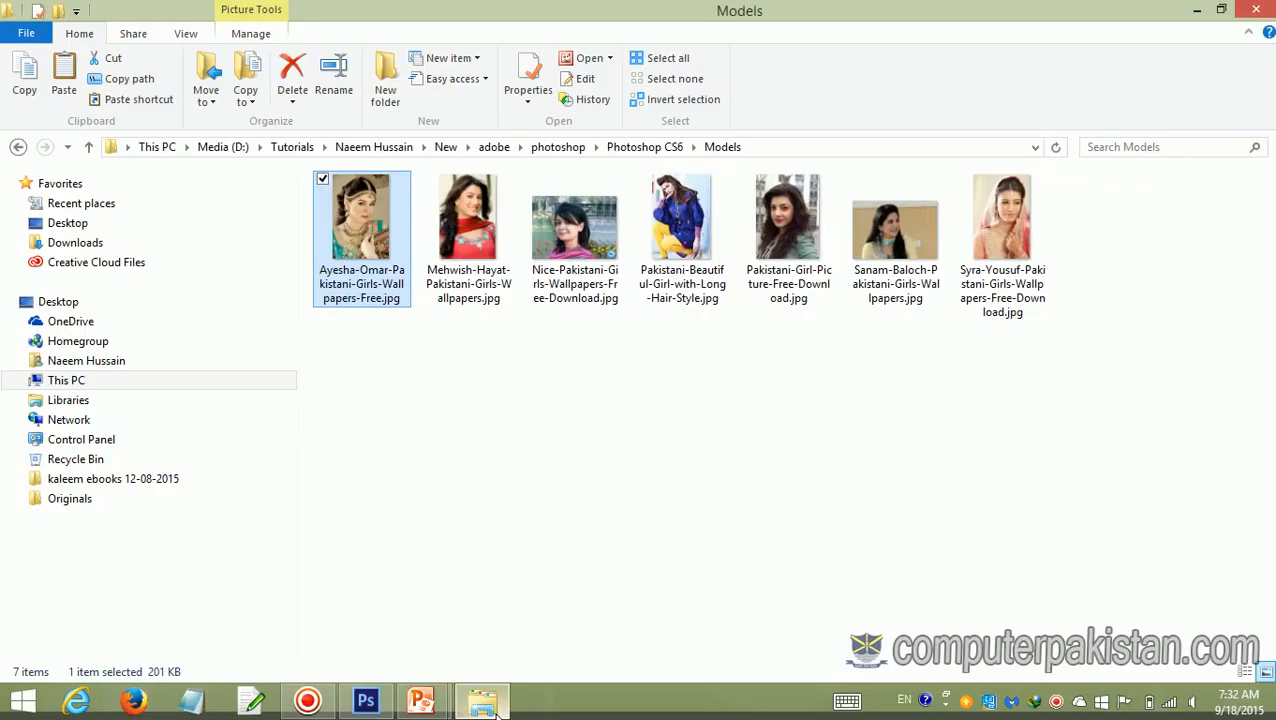
pyautogui.click(17, 149)
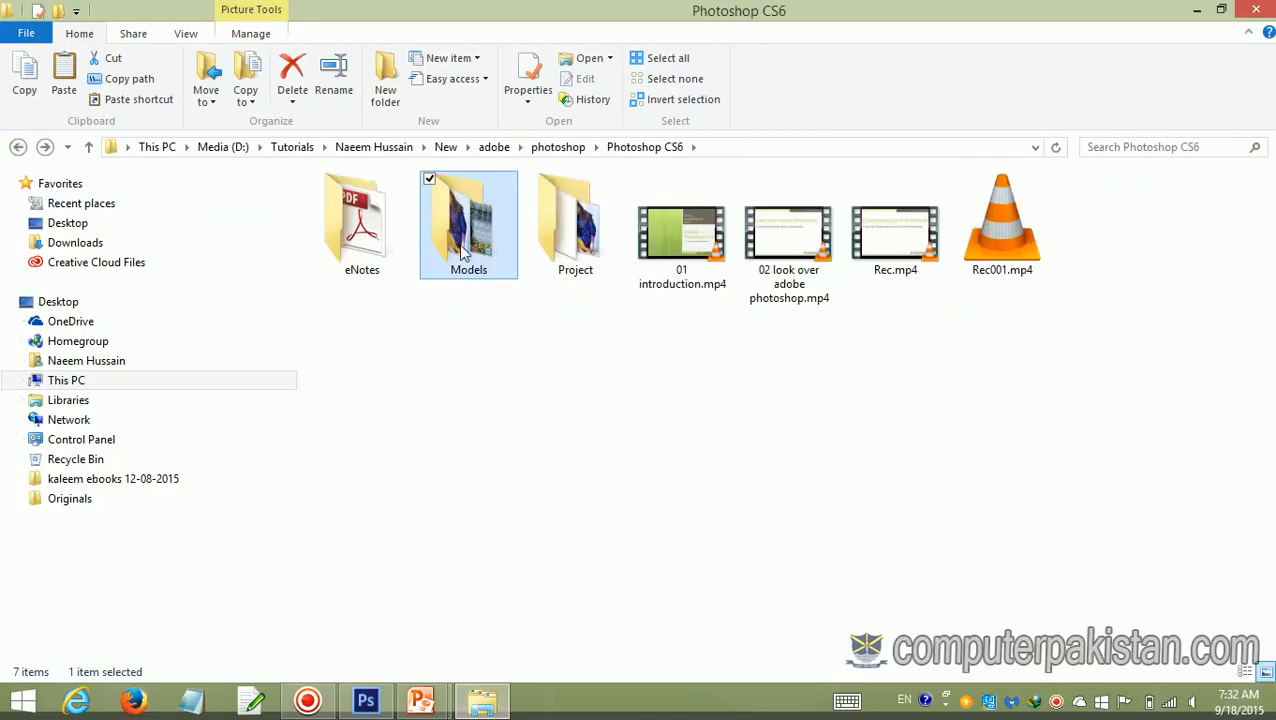
pyautogui.doubleClick(563, 273)
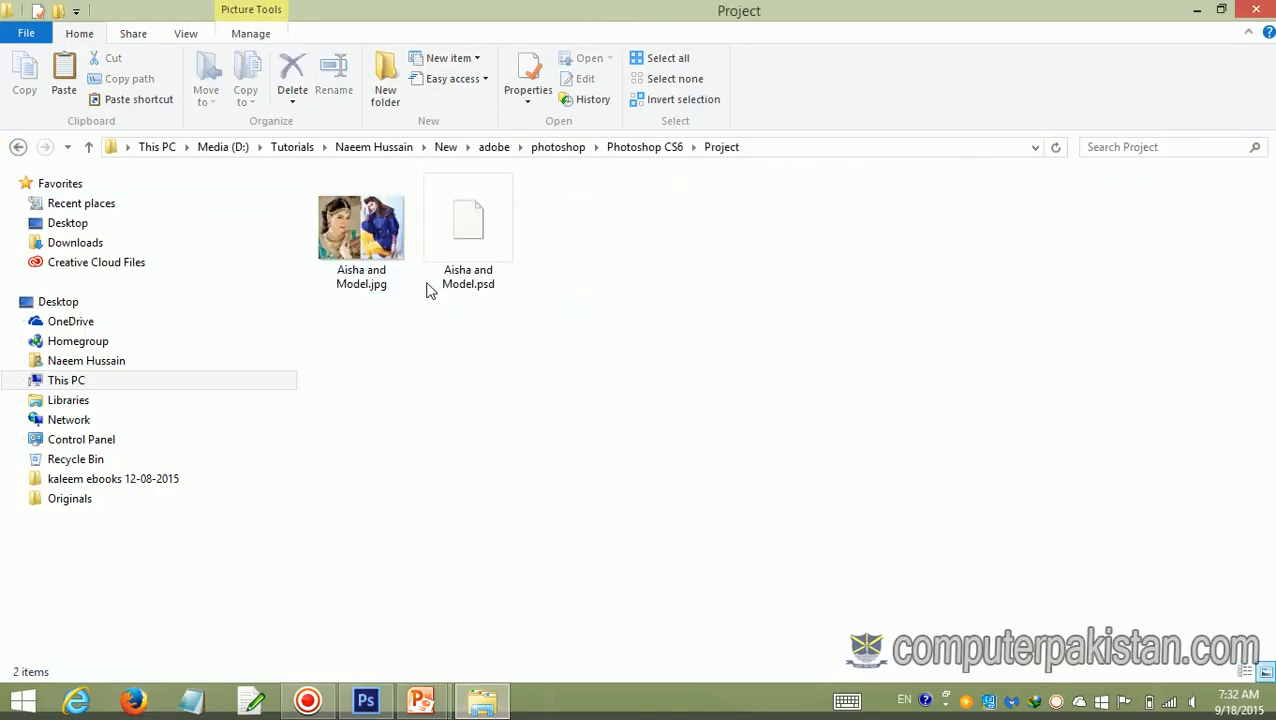
pyautogui.doubleClick(476, 254)
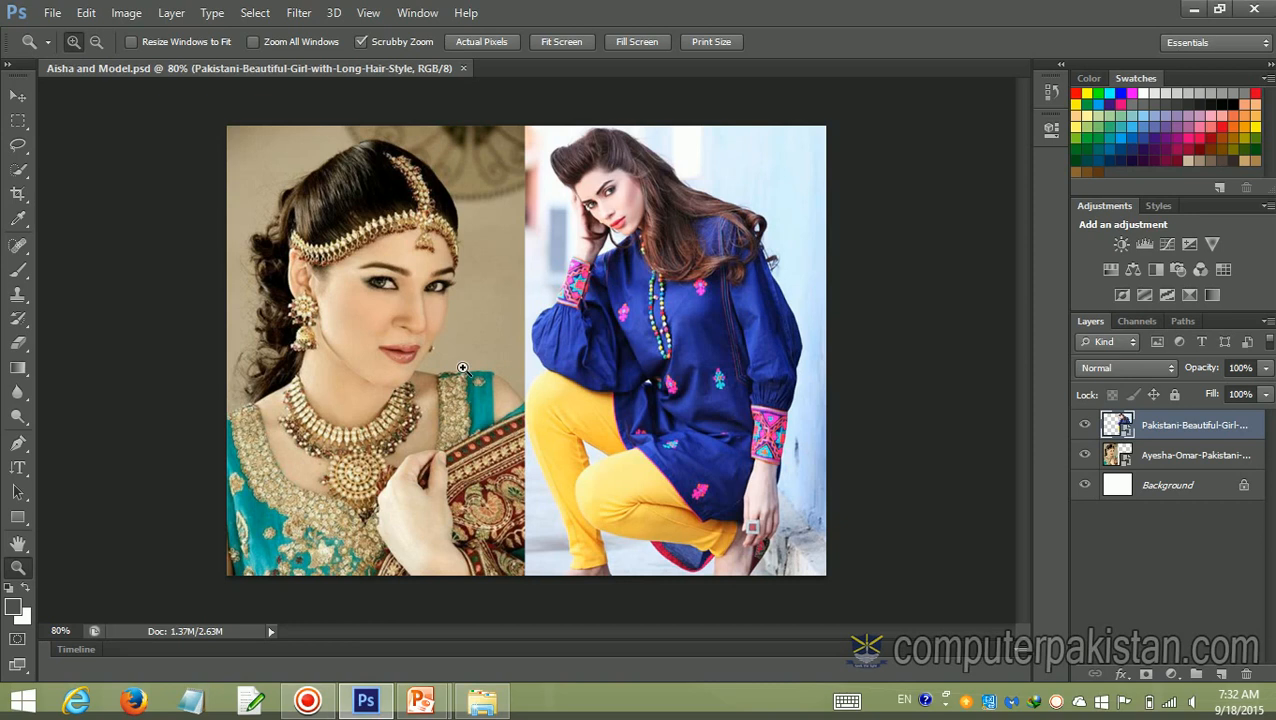
pyautogui.click(1195, 10)
# View Aisha and Model.jpg from the Project folder in the picture viewer and close the viewer.
pyautogui.click(343, 233)
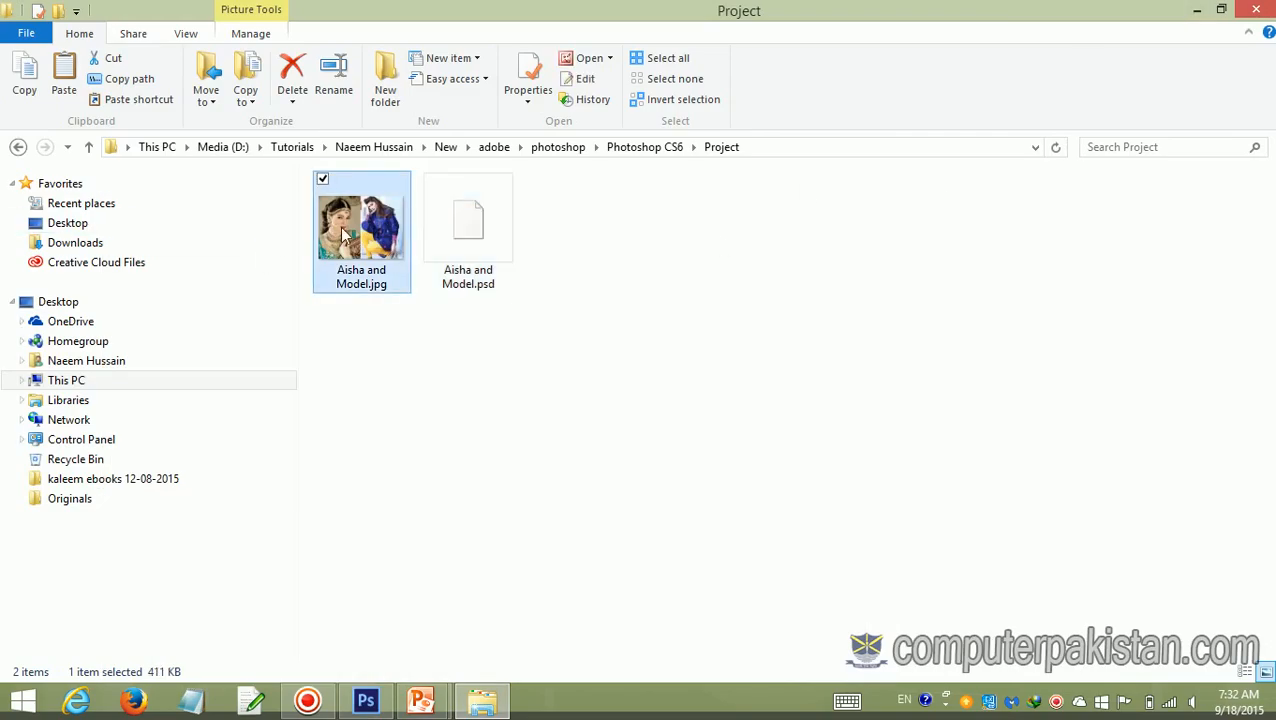
pyautogui.doubleClick(358, 250)
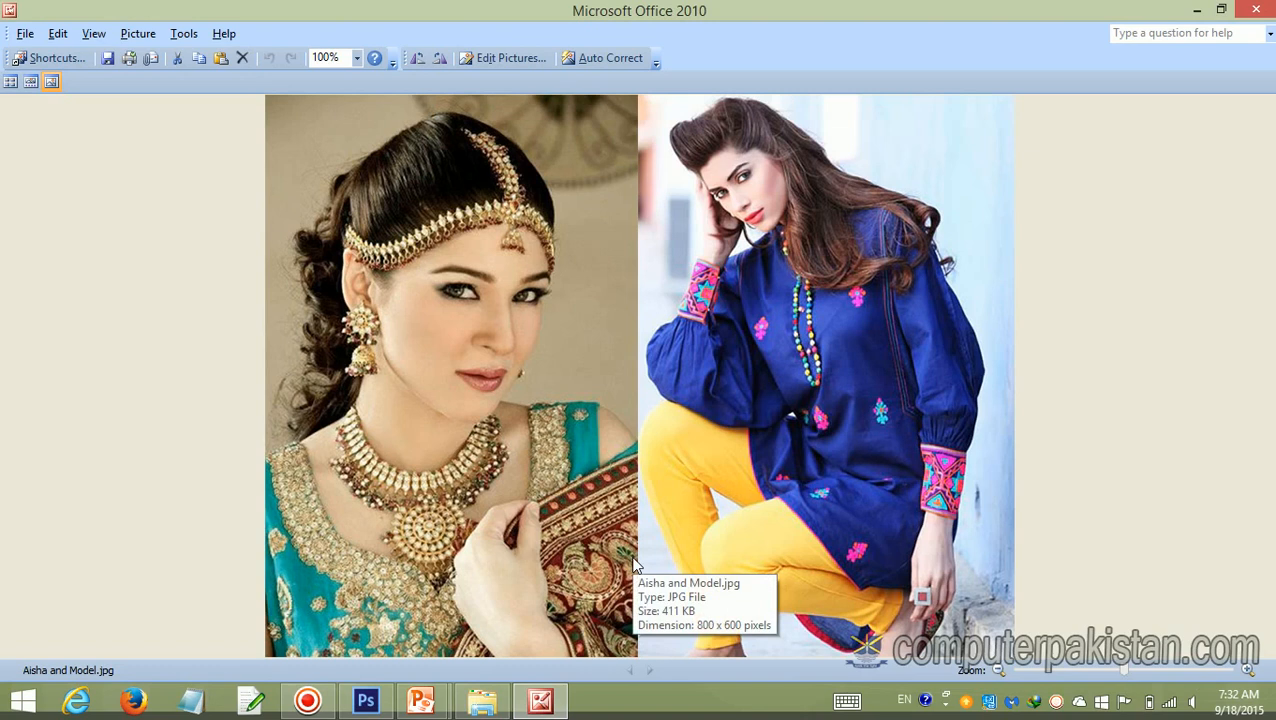
pyautogui.click(1256, 9)
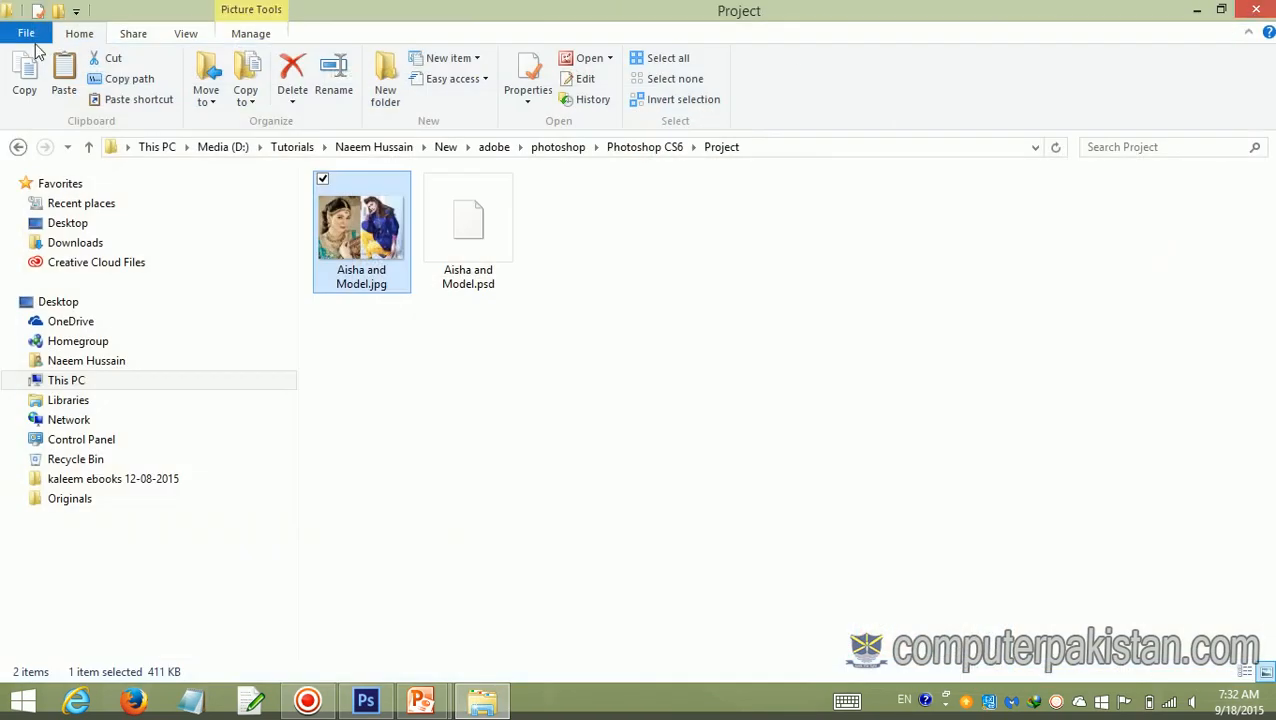
# Go back to the Photoshop CS6 folder, remove its Models folder, and cancel the removal of the Project folder.
pyautogui.click(18, 147)
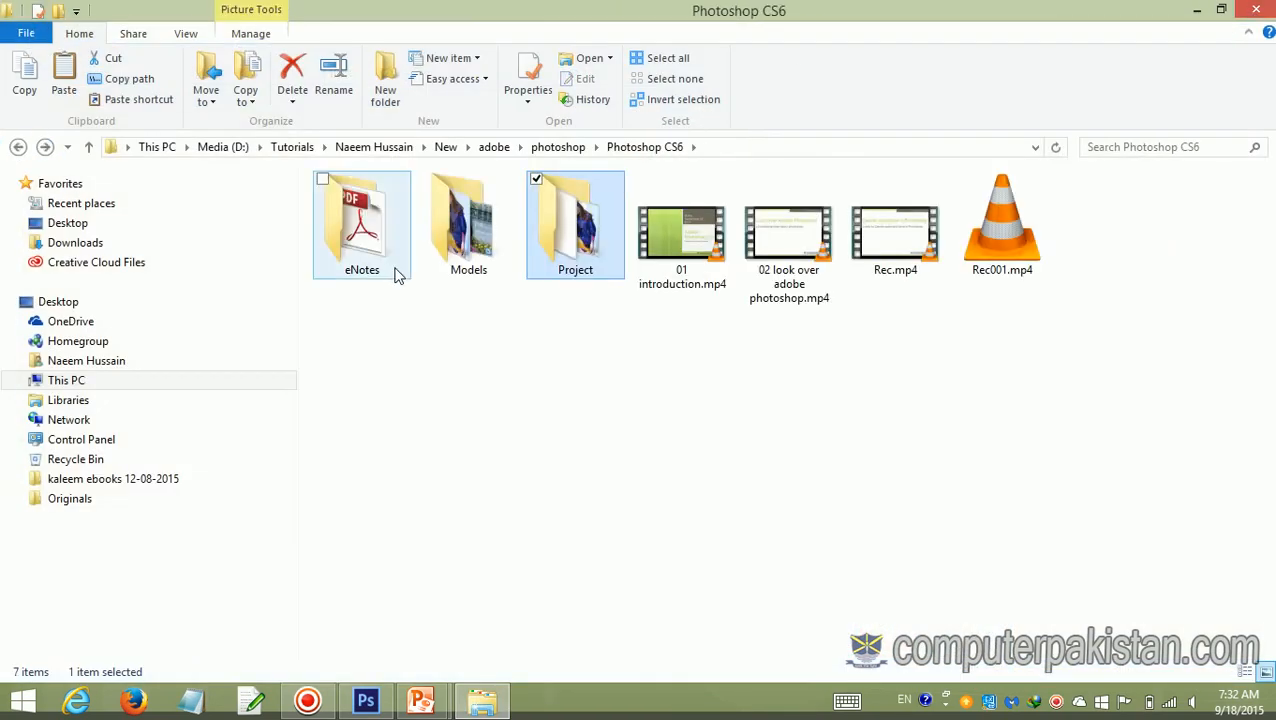
pyautogui.moveTo(440, 262); pyautogui.dragTo(421, 345)
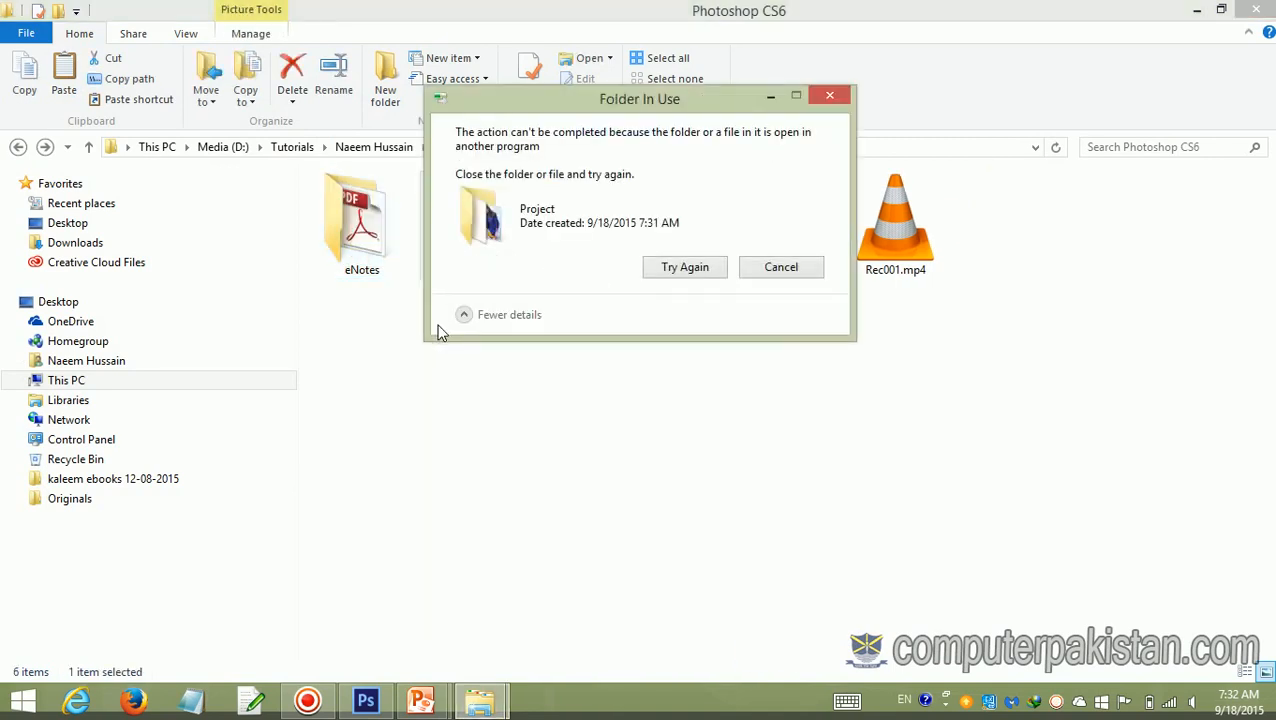
pyautogui.click(757, 272)
pyautogui.click(672, 384)
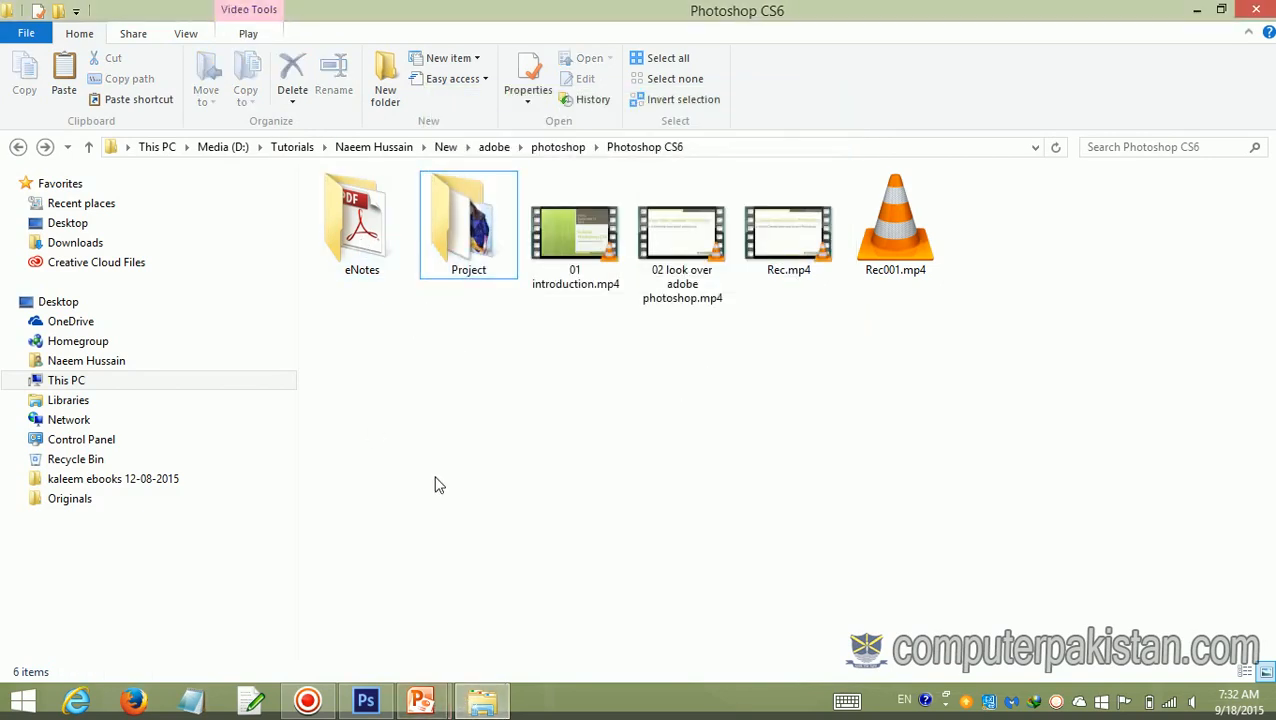
# Switch to Photoshop and create a new 800 × 600 pixel RGB document at 72 pixels/inch with a white background.
pyautogui.click(375, 703)
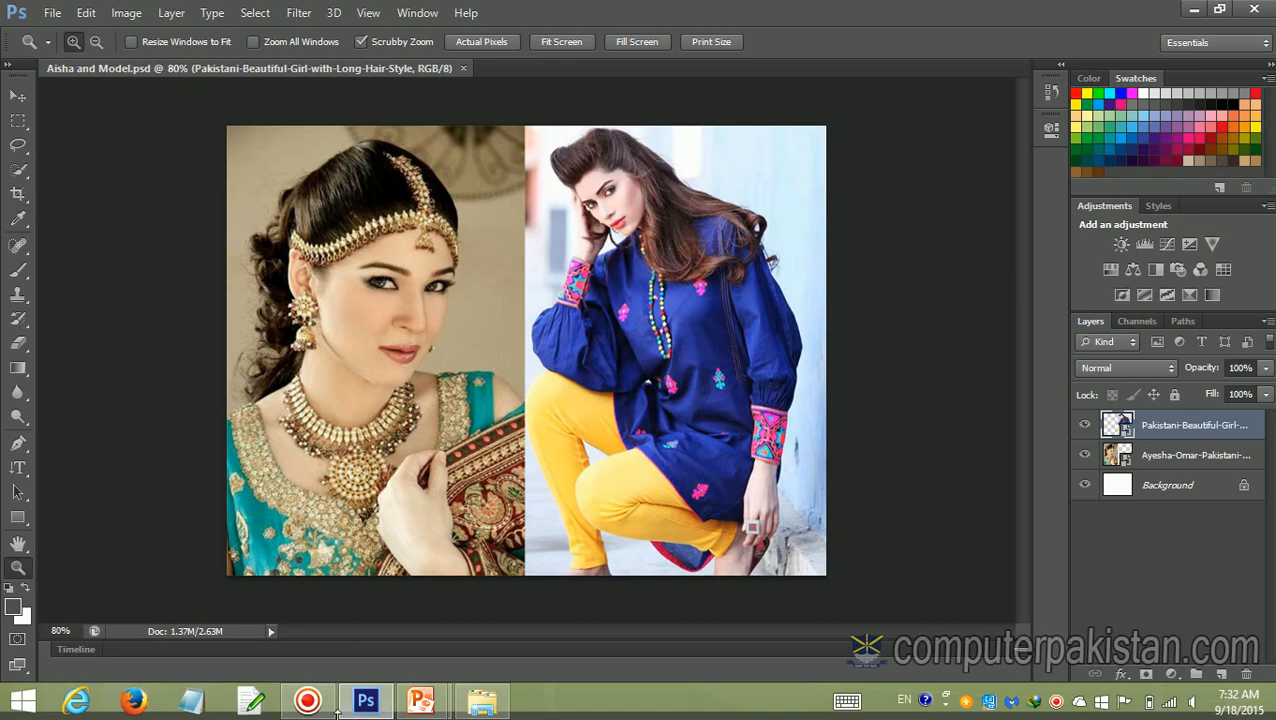
pyautogui.moveTo(428, 712)
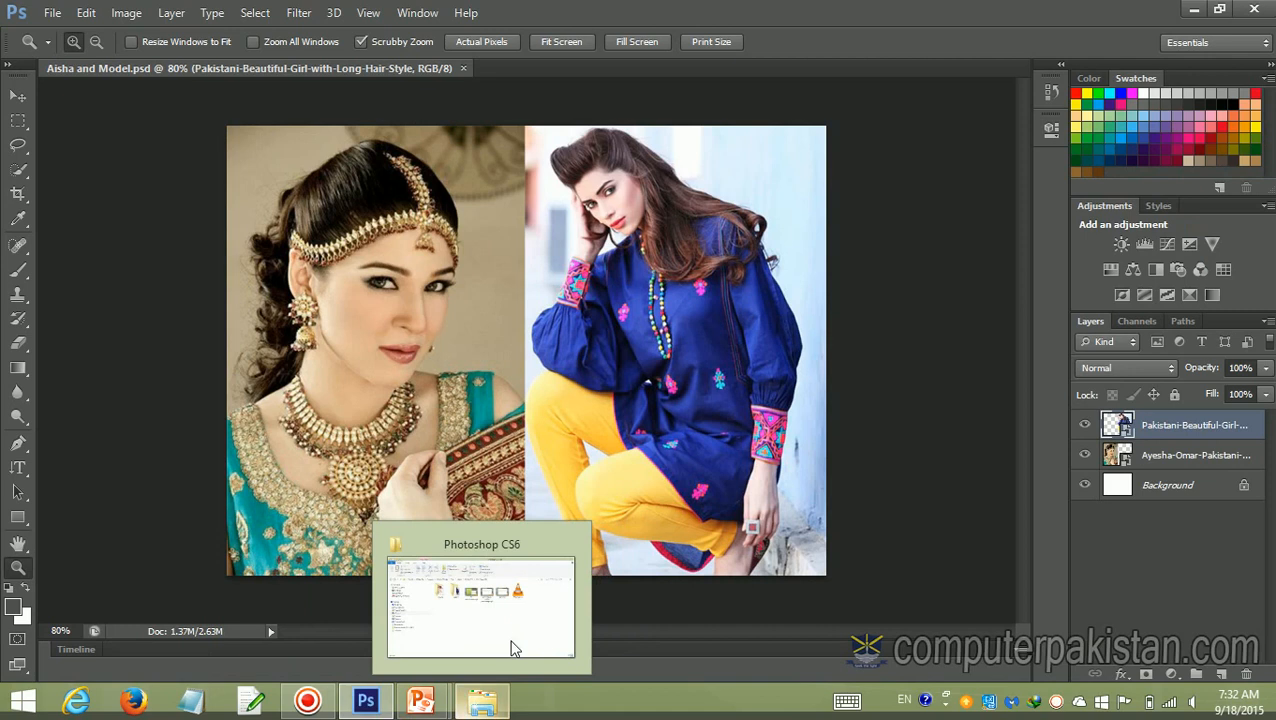
pyautogui.click(498, 646)
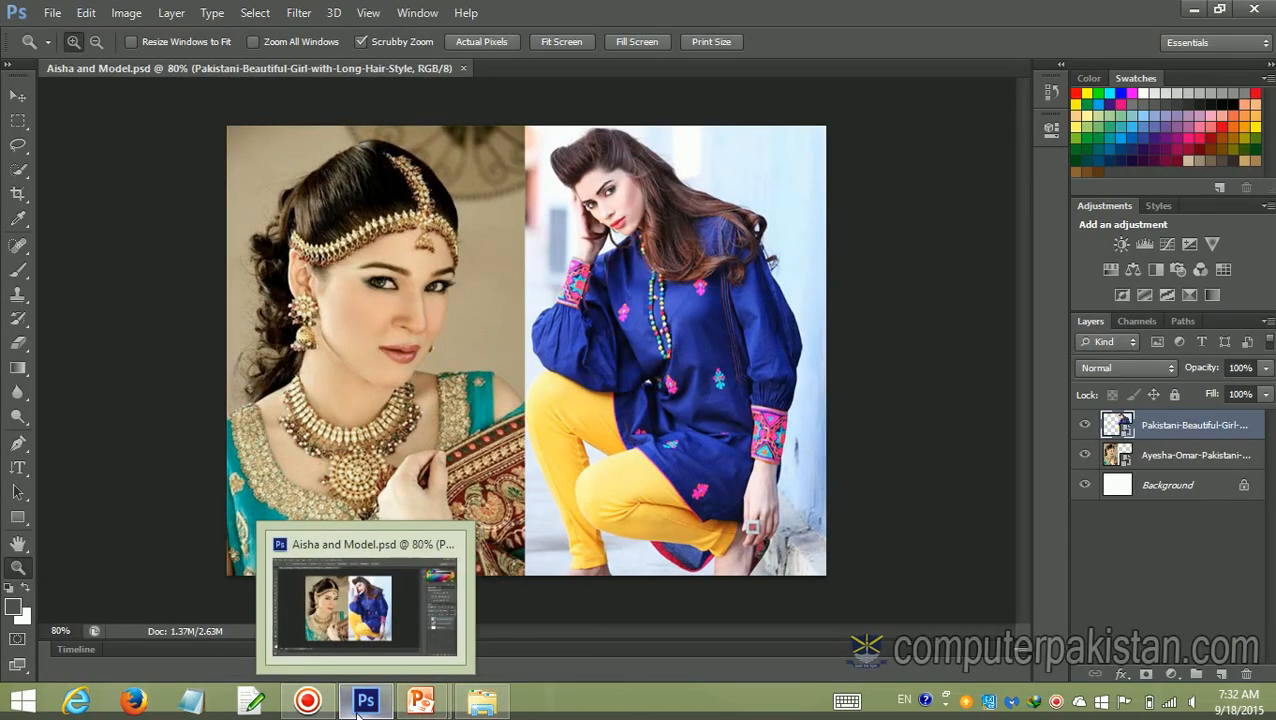
pyautogui.click(361, 713)
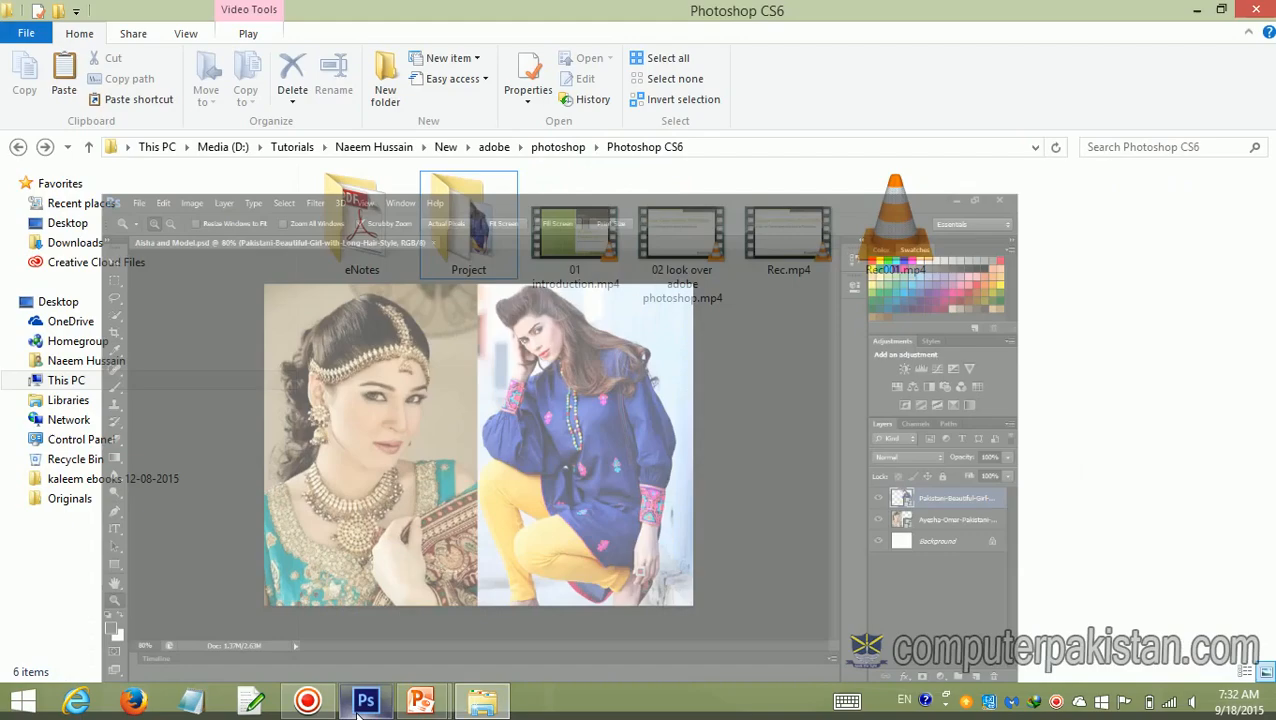
pyautogui.click(360, 708)
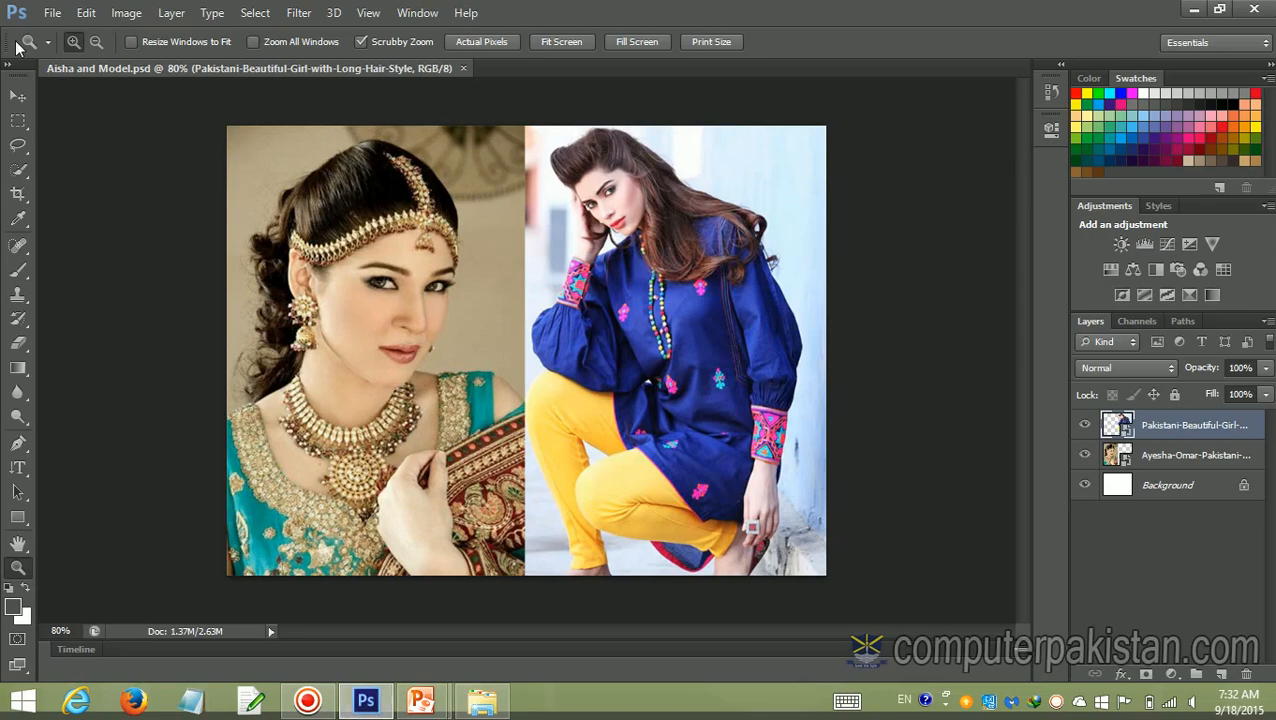
pyautogui.click(51, 14)
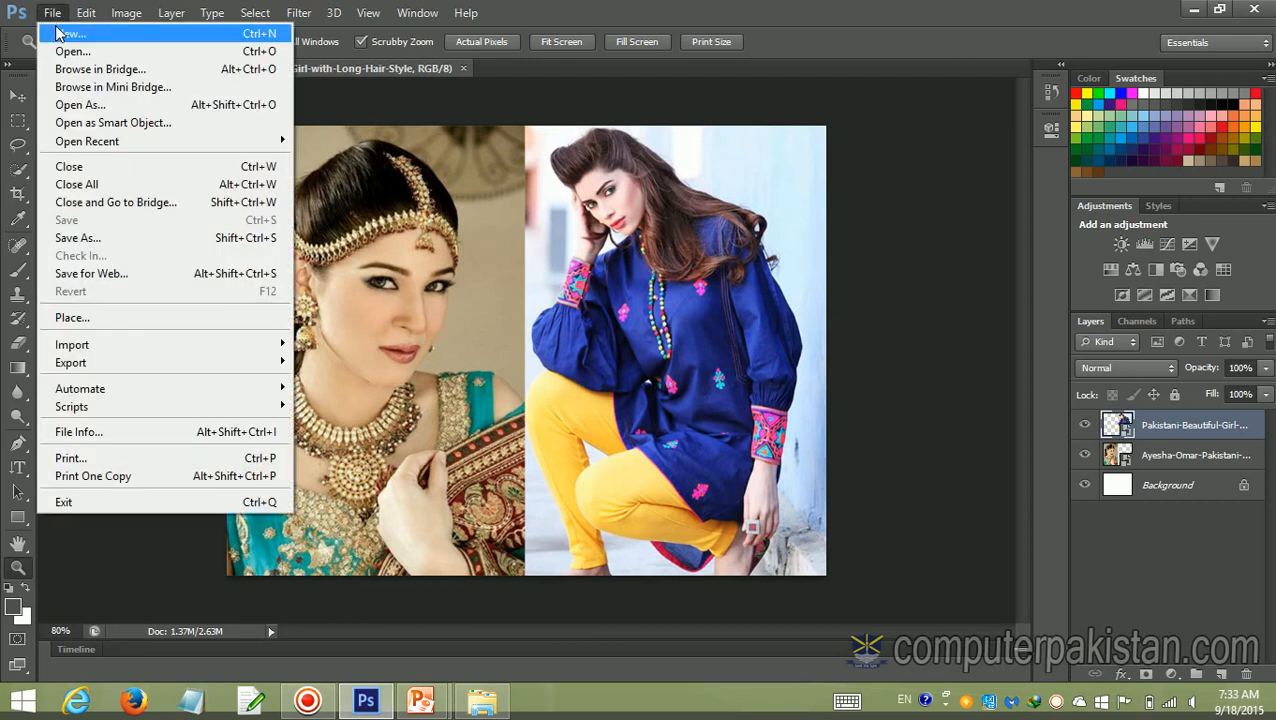
pyautogui.click(62, 34)
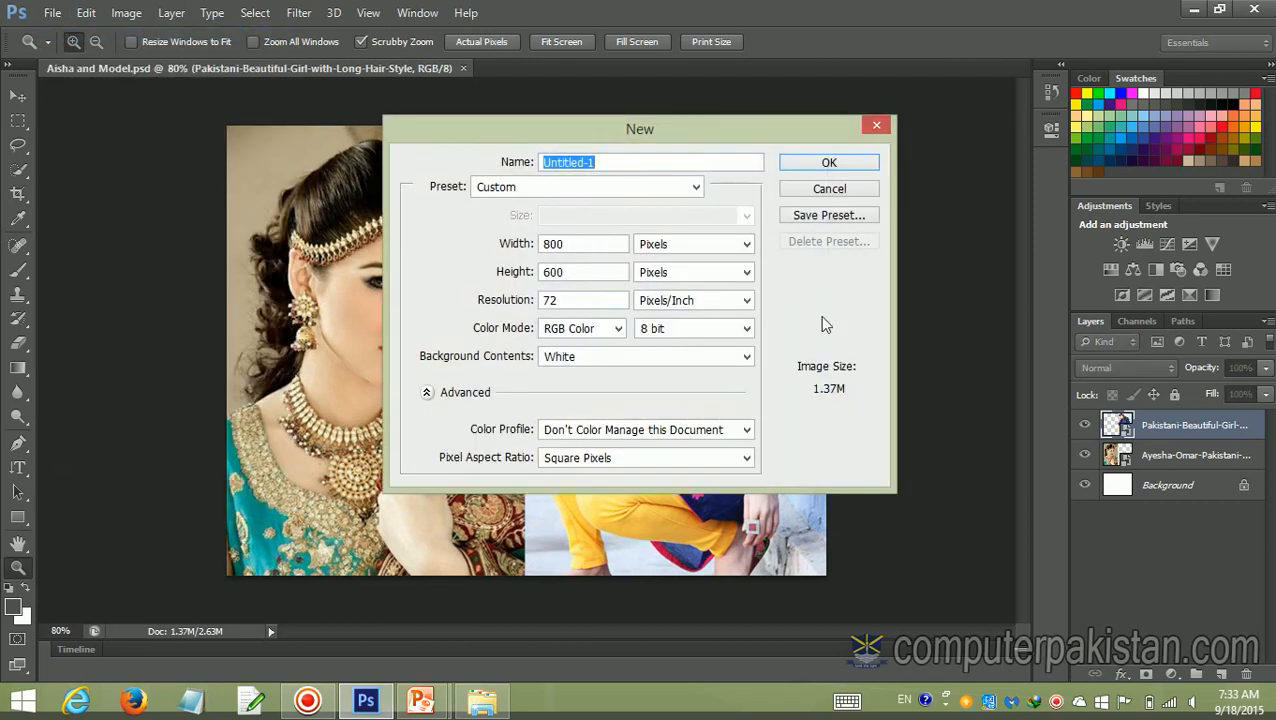
pyautogui.click(829, 163)
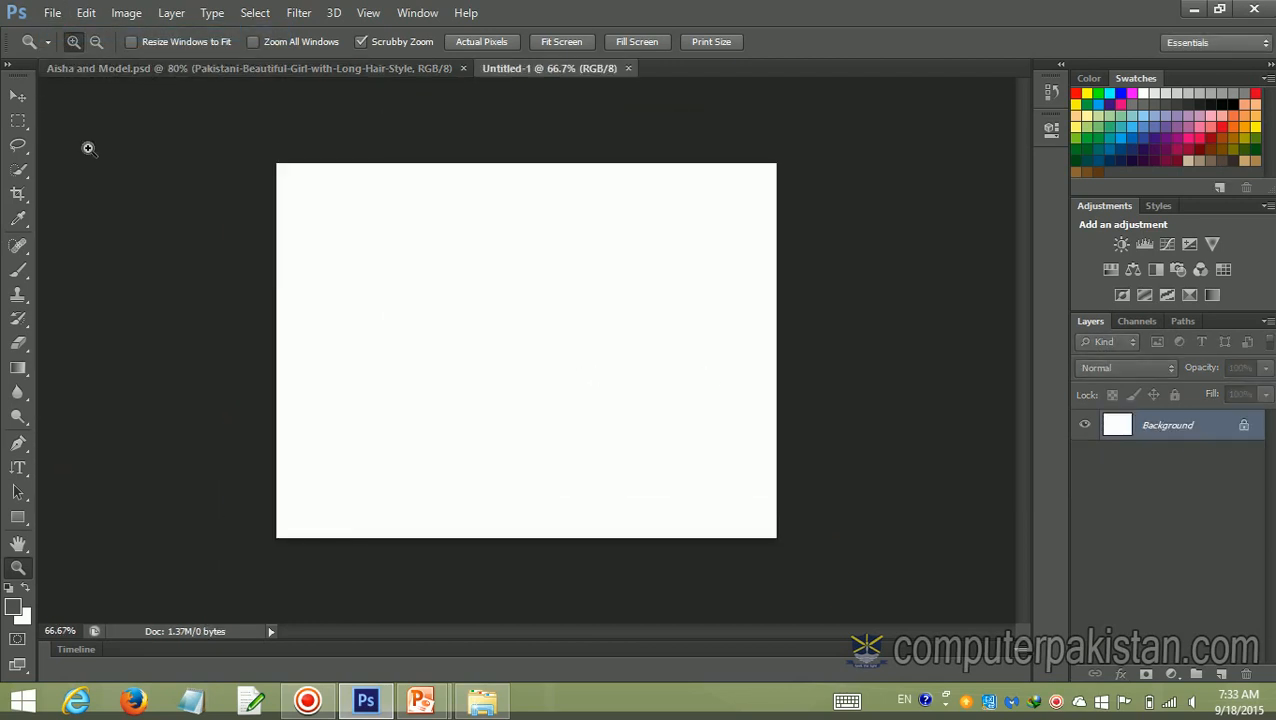
# Open Ayesha-Omar-Pakistani-Girls-Wallpapers-Free.jpg from the Models folder inside eNotes as a separate document.
pyautogui.click(50, 12)
pyautogui.click(62, 51)
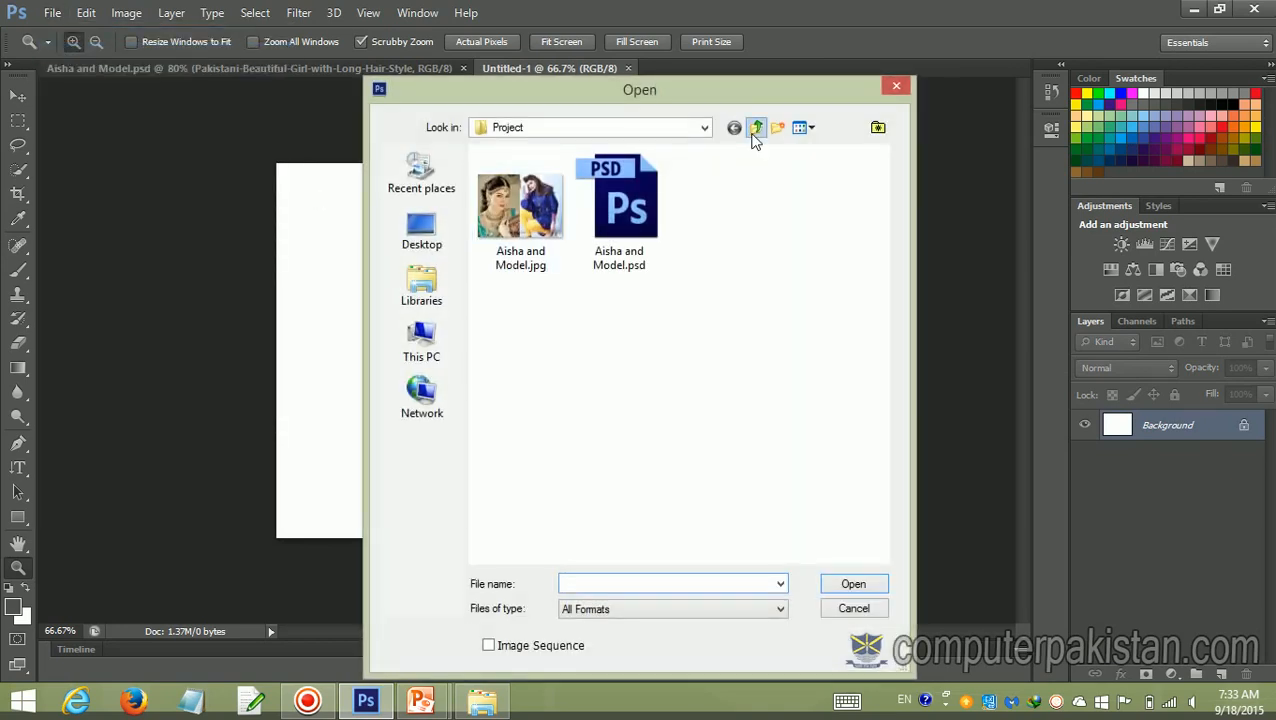
pyautogui.click(755, 130)
pyautogui.doubleClick(520, 200)
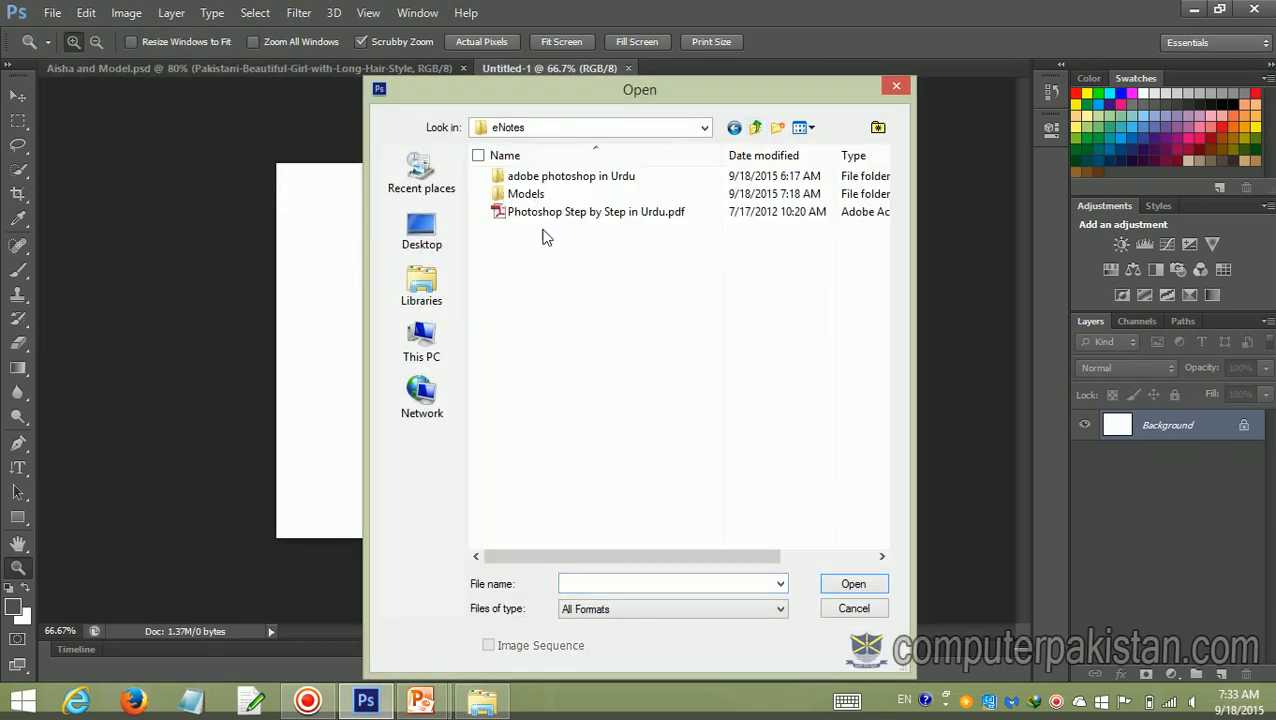
pyautogui.doubleClick(530, 194)
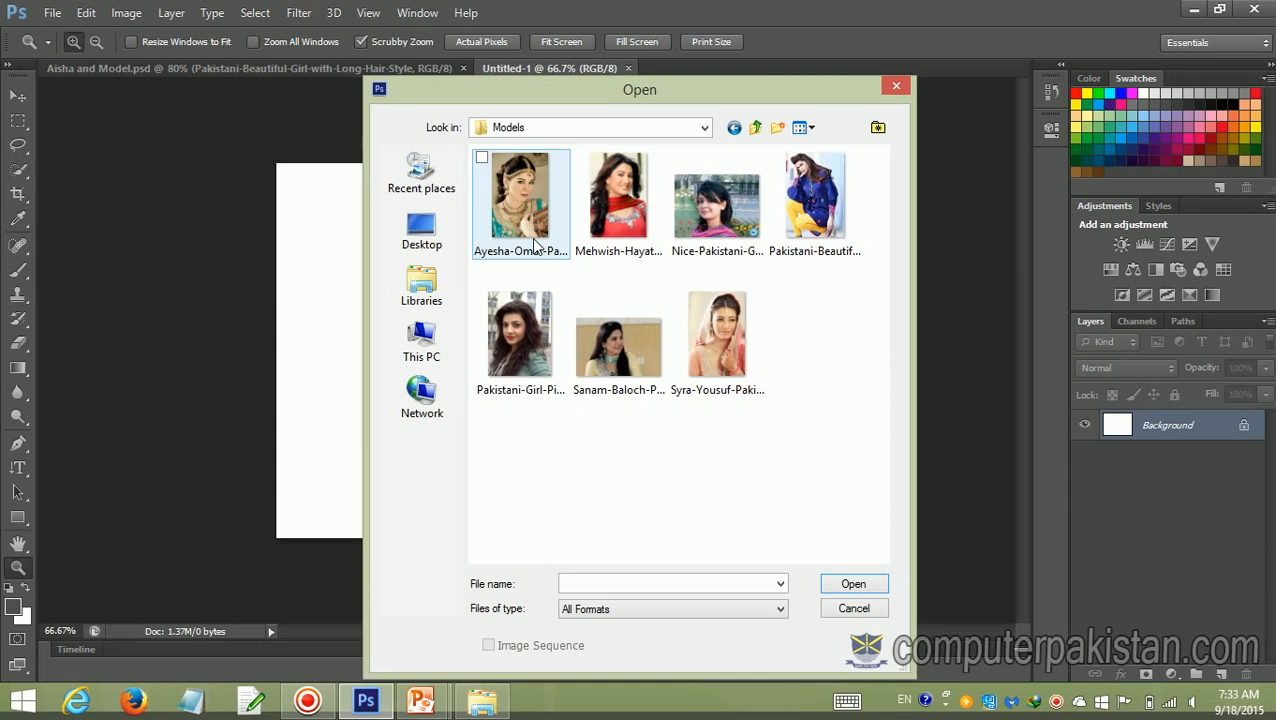
pyautogui.click(546, 226)
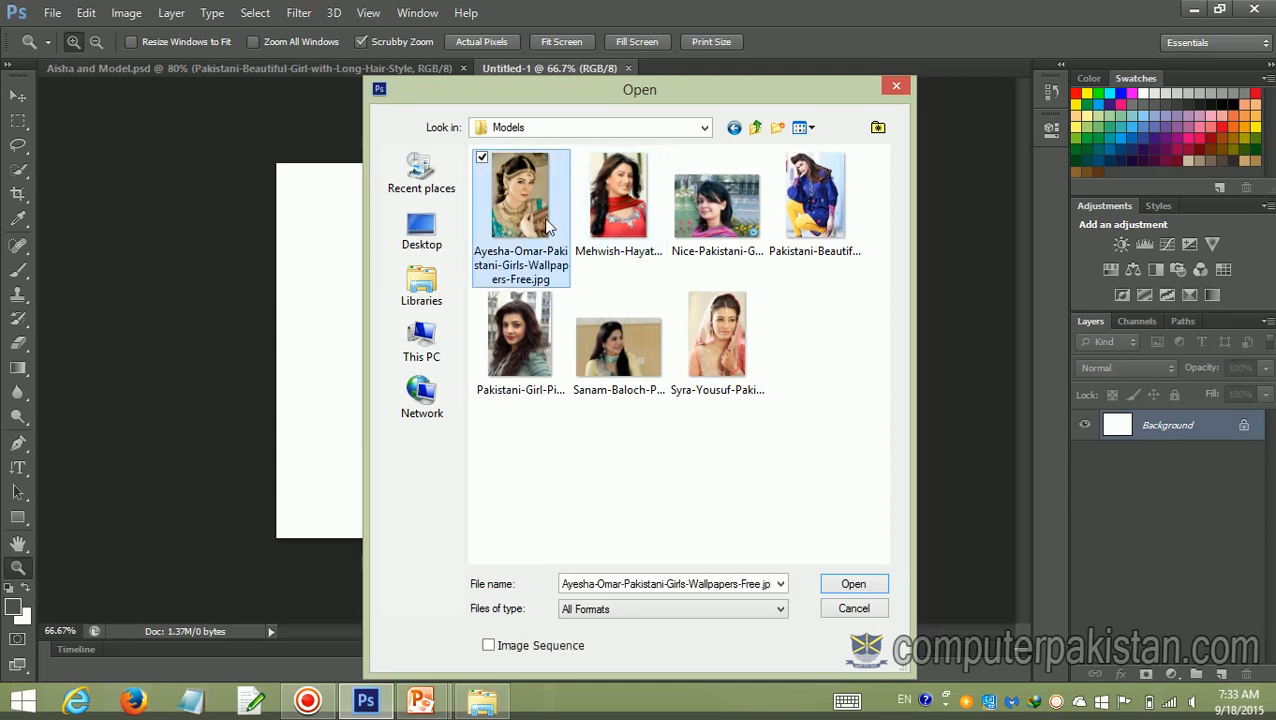
pyautogui.click(828, 583)
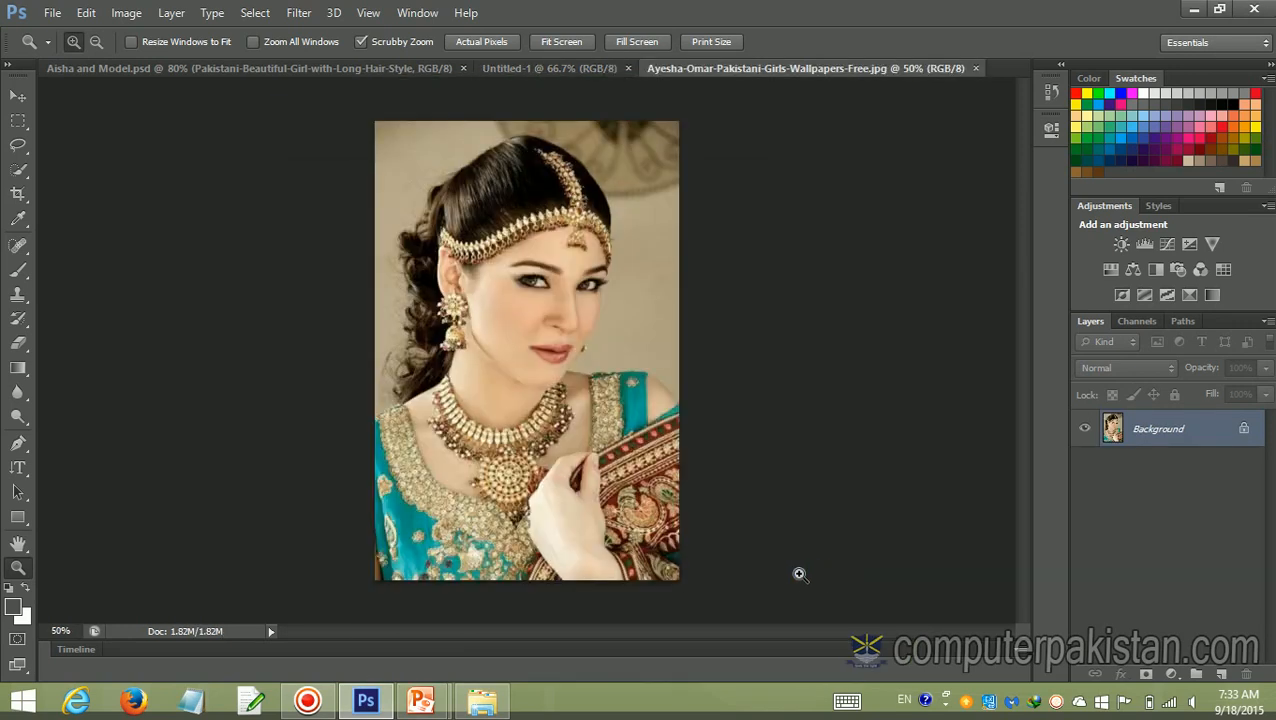
# Return to the Aisha and Model.psd document and review the Place and Save As commands without running them.
pyautogui.click(272, 73)
pyautogui.click(52, 12)
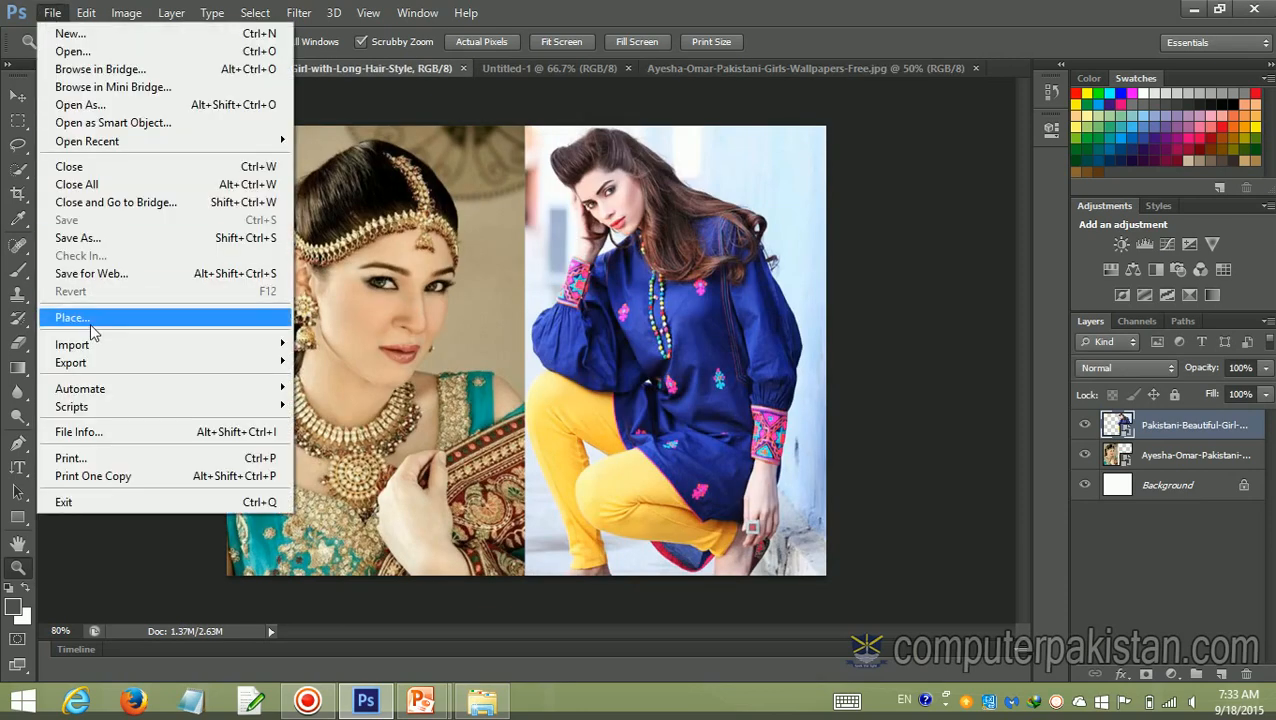
pyautogui.click(684, 598)
pyautogui.click(54, 13)
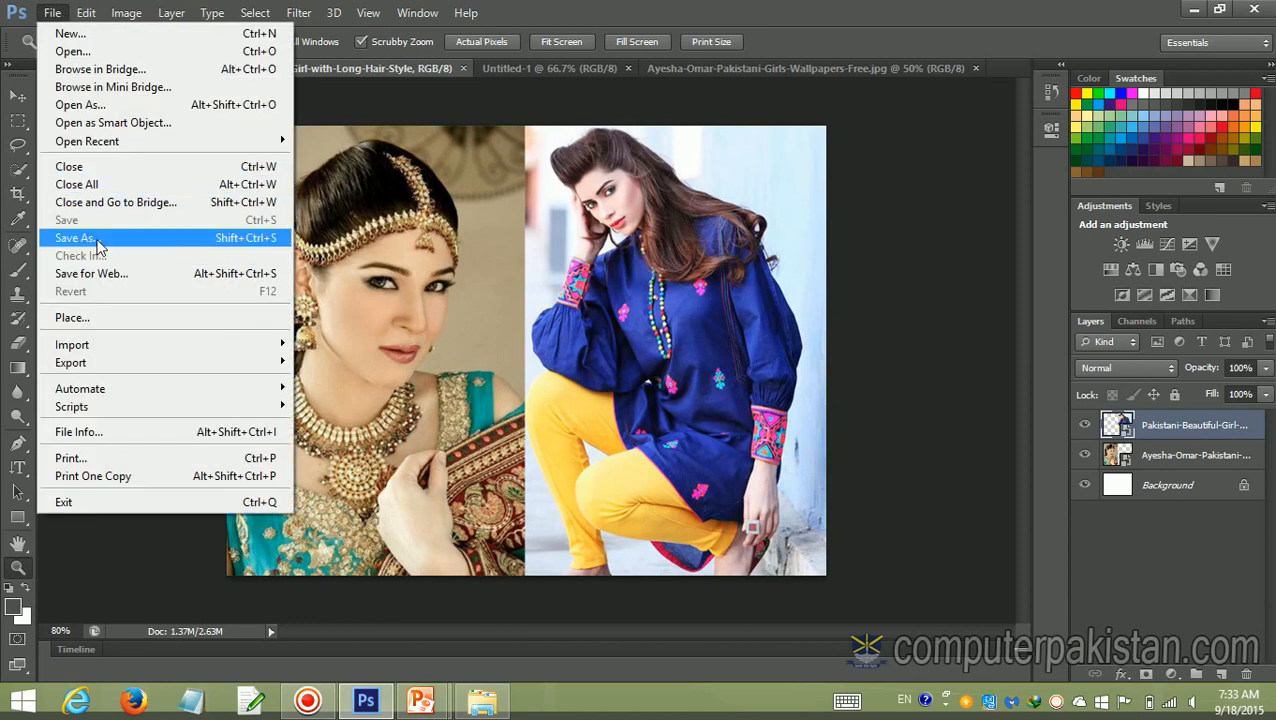
pyautogui.click(892, 315)
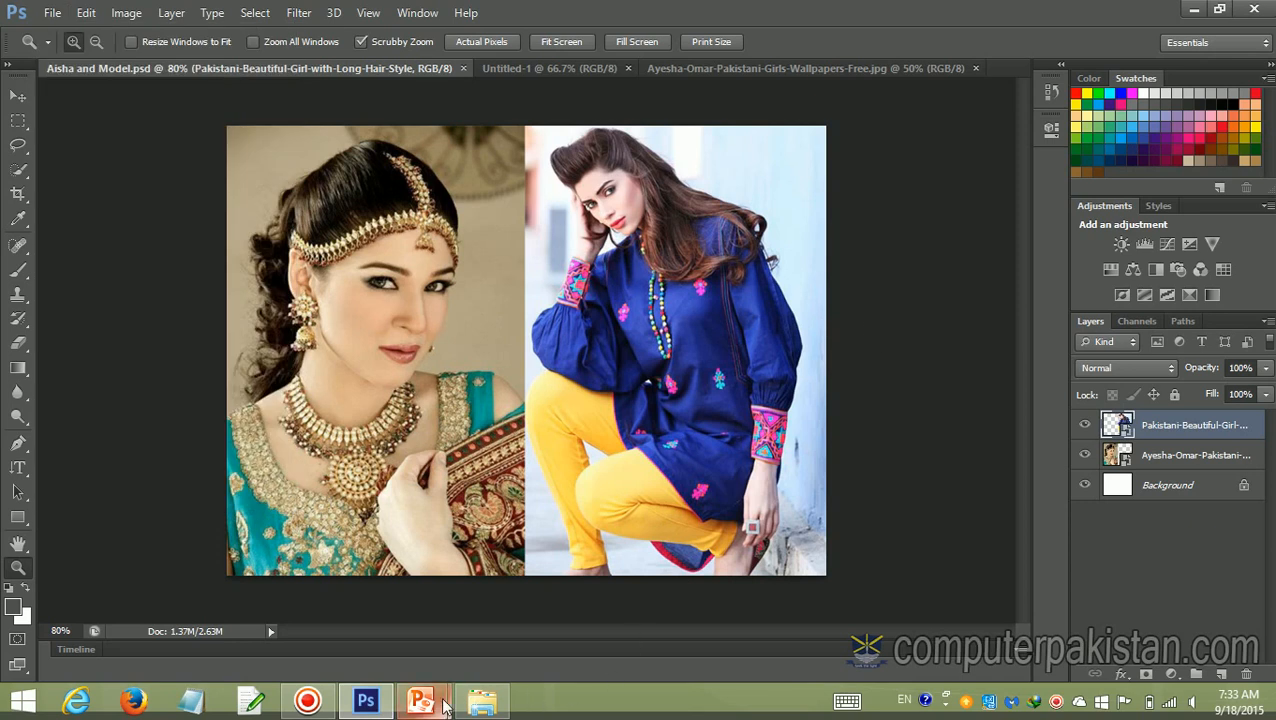
# Switch to the PowerPoint slide show on creating and saving in Photoshop.
pyautogui.moveTo(444, 707)
pyautogui.click(504, 647)
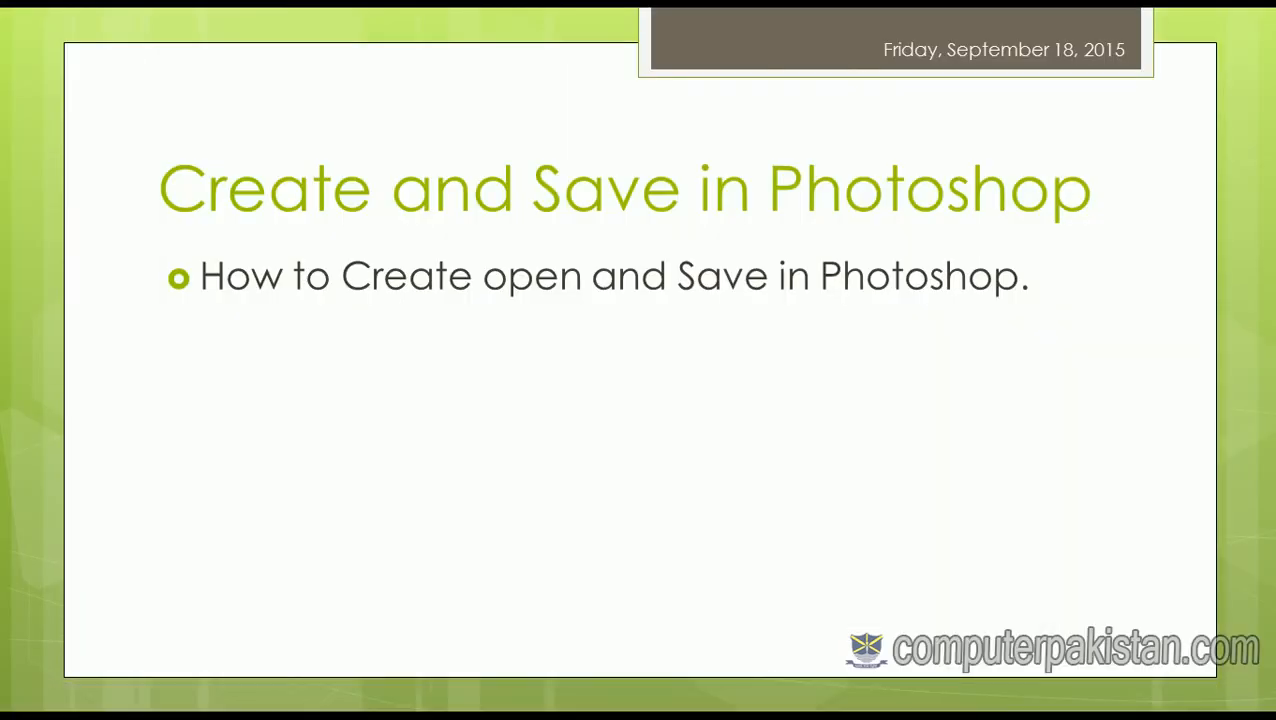